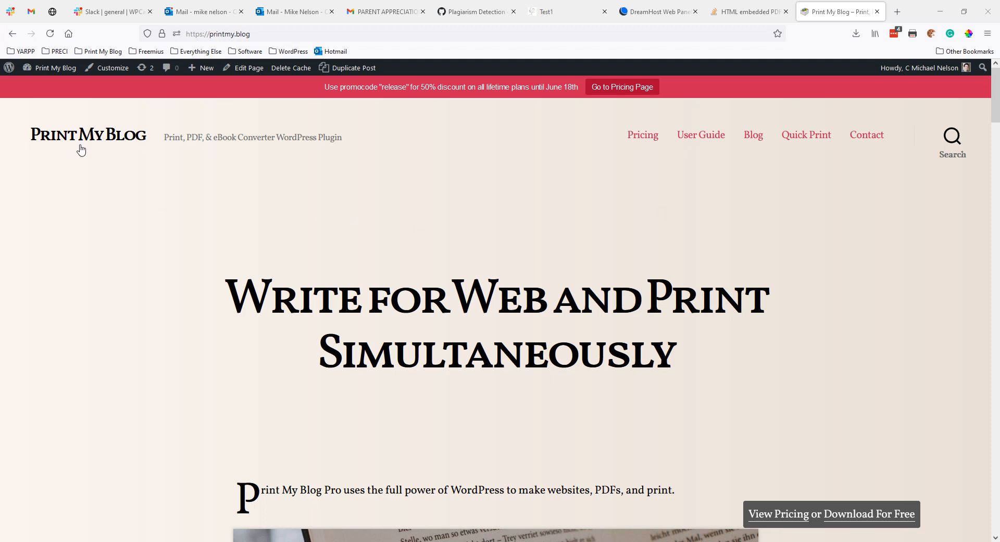
Step: Open the User Guide page from the printmy.blog site header
left_click_drag(96, 155, 398, 134)
left_click(397, 135)
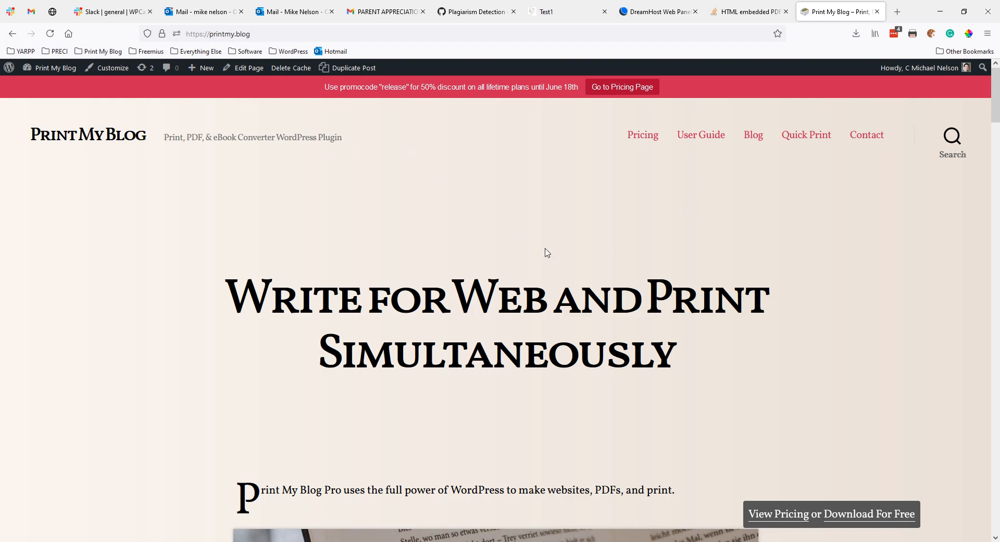
scroll(477, 311, "down", 5)
scroll(477, 313, "down", 12)
scroll(672, 313, "up", 17)
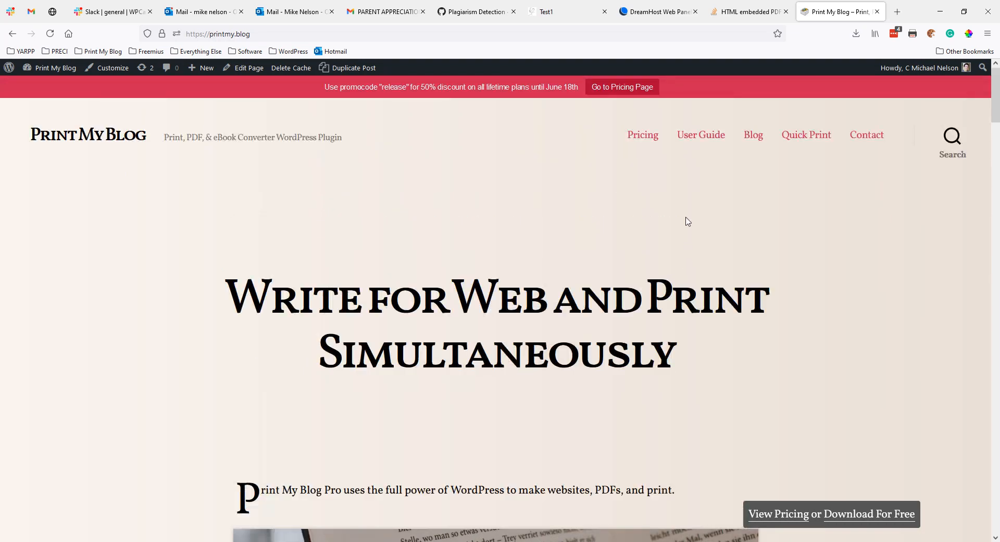
left_click(705, 140)
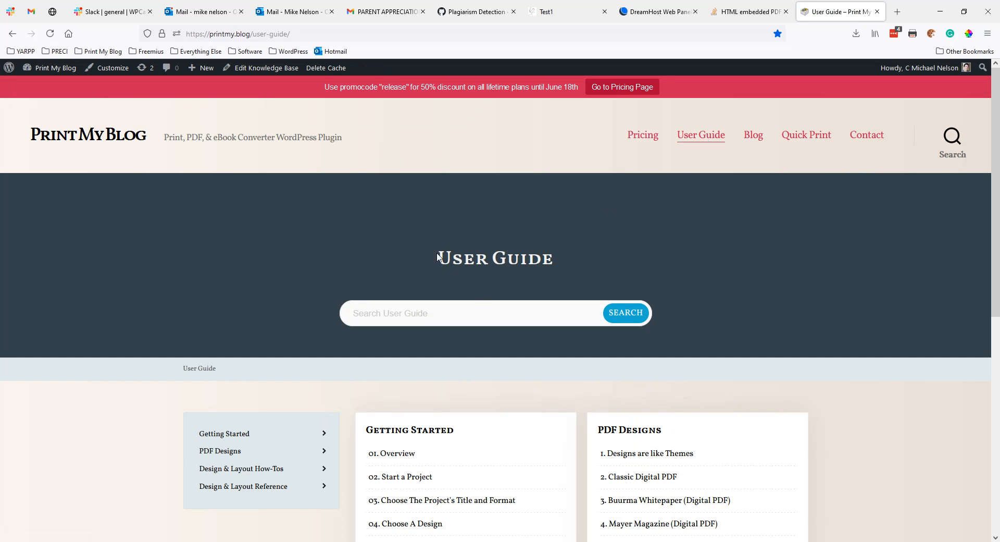
Step: Open the '02. Start a Project' article under Getting Started and read through it
left_click_drag(439, 258, 570, 273)
left_click(574, 271)
scroll(504, 256, "down", 2)
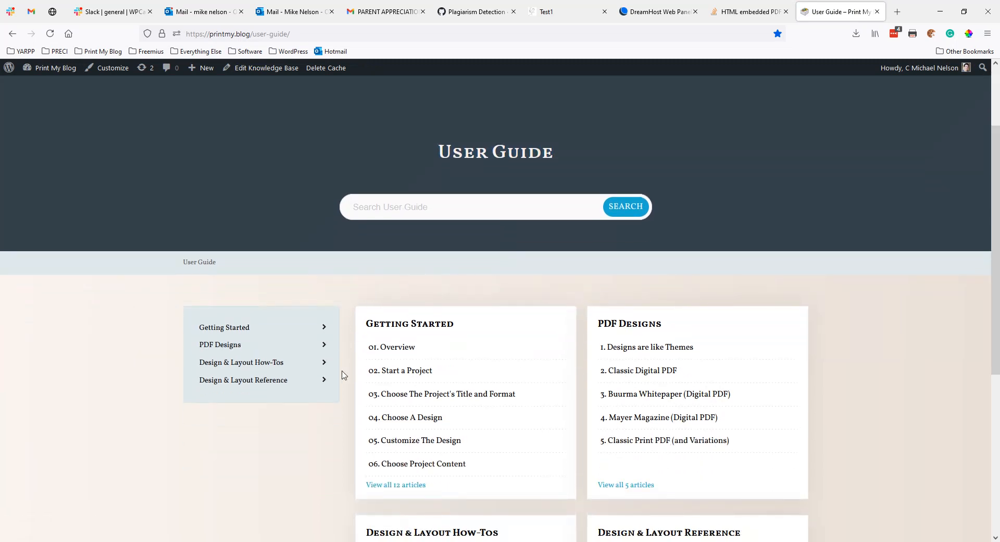
scroll(476, 409, "down", 2)
scroll(670, 322, "down", 3)
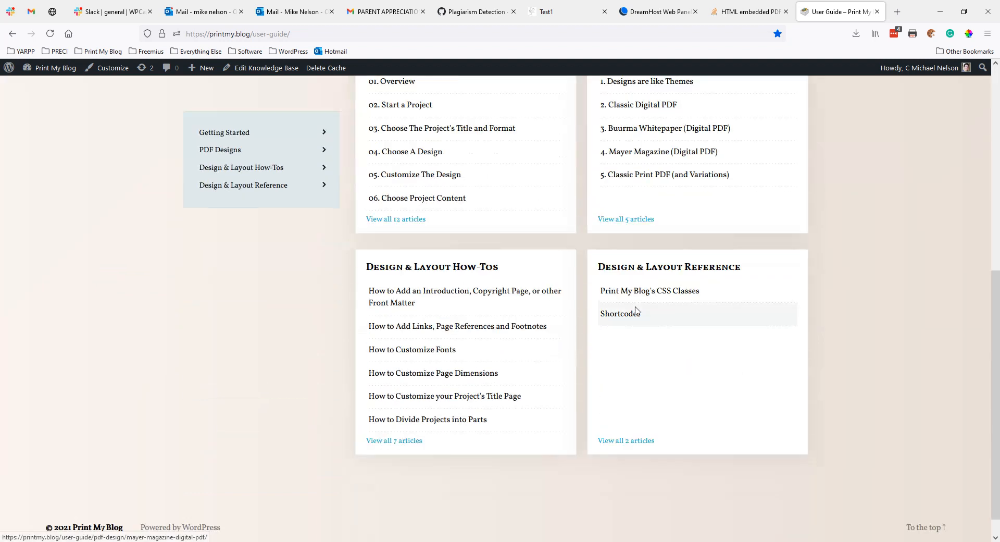
scroll(489, 281, "up", 2)
left_click(412, 224)
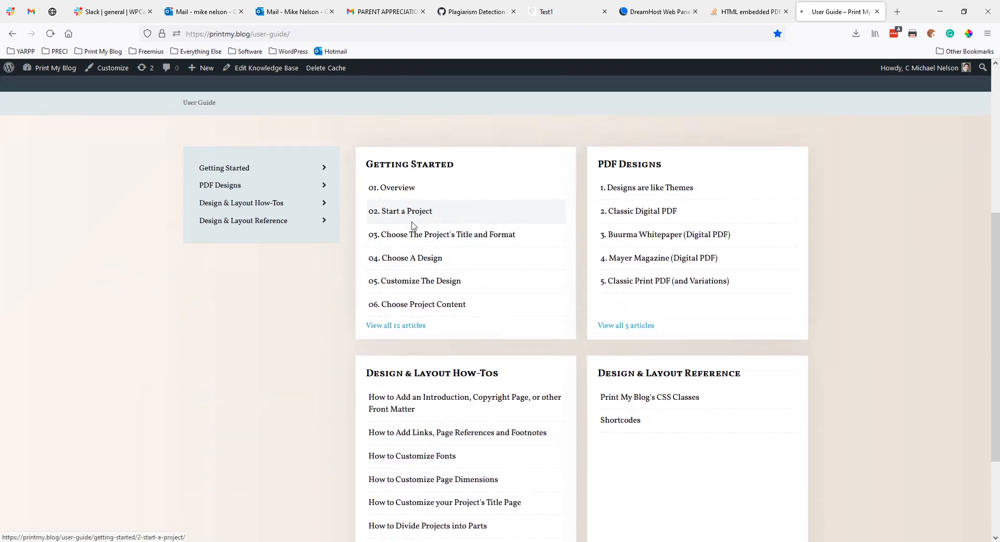
scroll(680, 339, "down", 4)
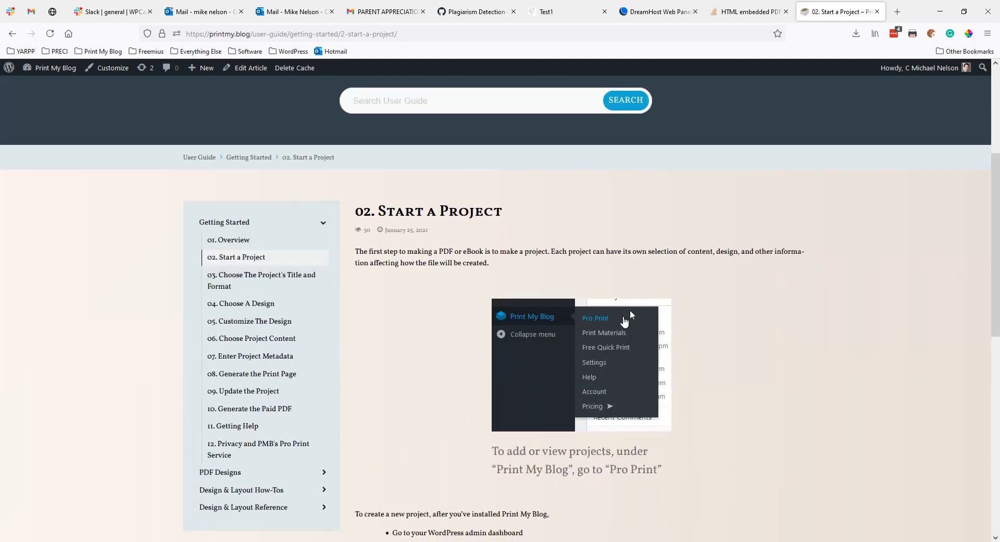
scroll(446, 342, "down", 5)
scroll(523, 361, "down", 5)
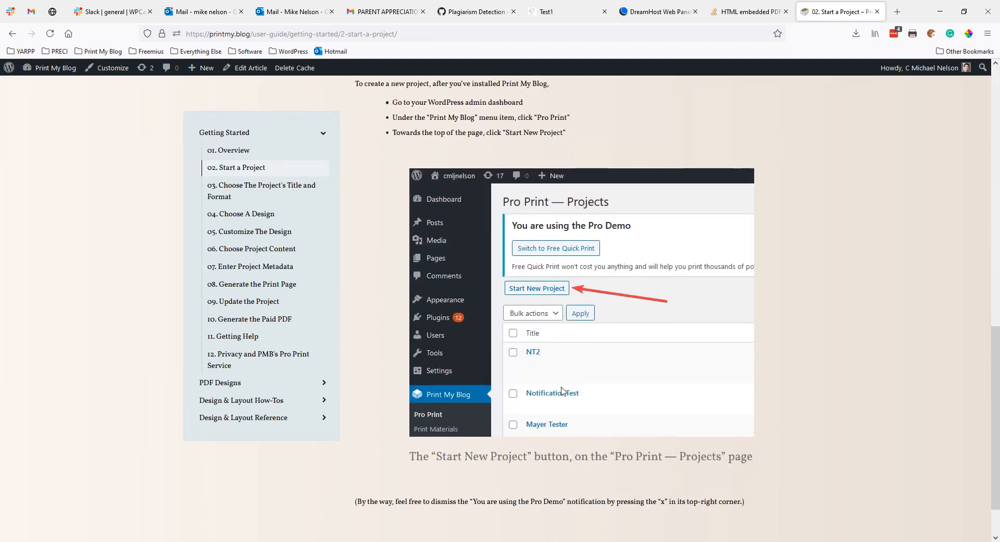
scroll(503, 419, "up", 10)
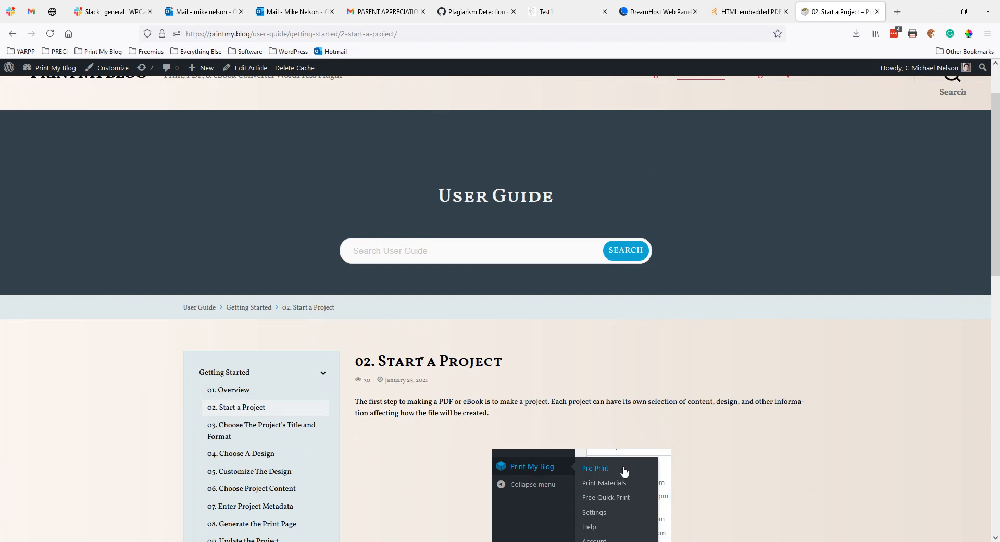
left_click_drag(447, 358, 357, 363)
left_click(358, 363)
Step: From the dashboard, create a Print-Ready PDF Pro Print project titled 'Print My Blog (the Book)' and submit it
left_click(54, 72)
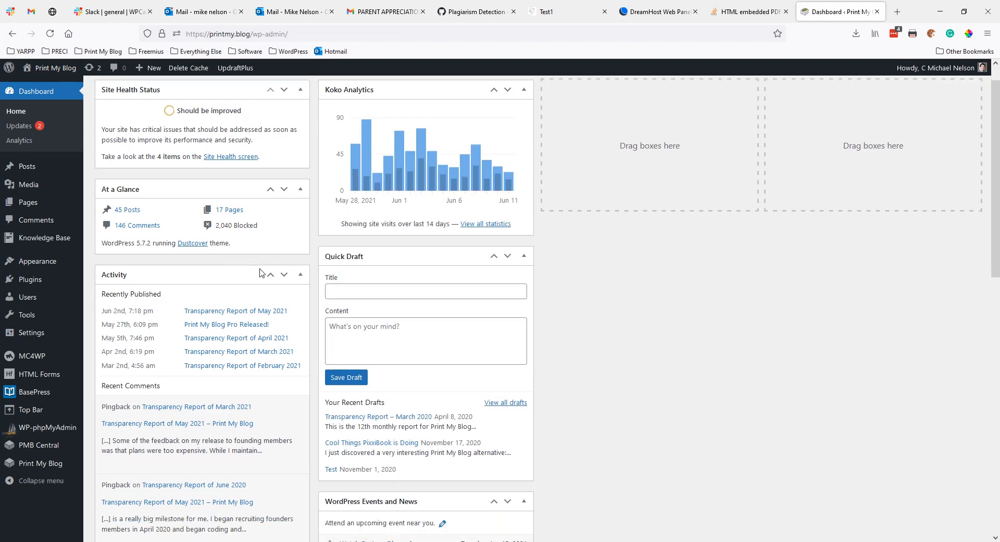
scroll(232, 294, "down", 2)
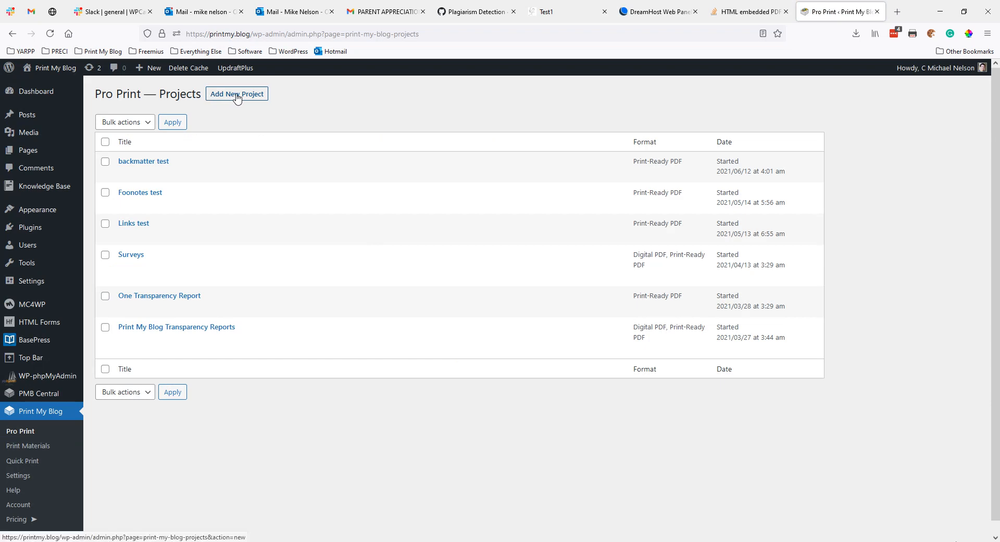
left_click(237, 97)
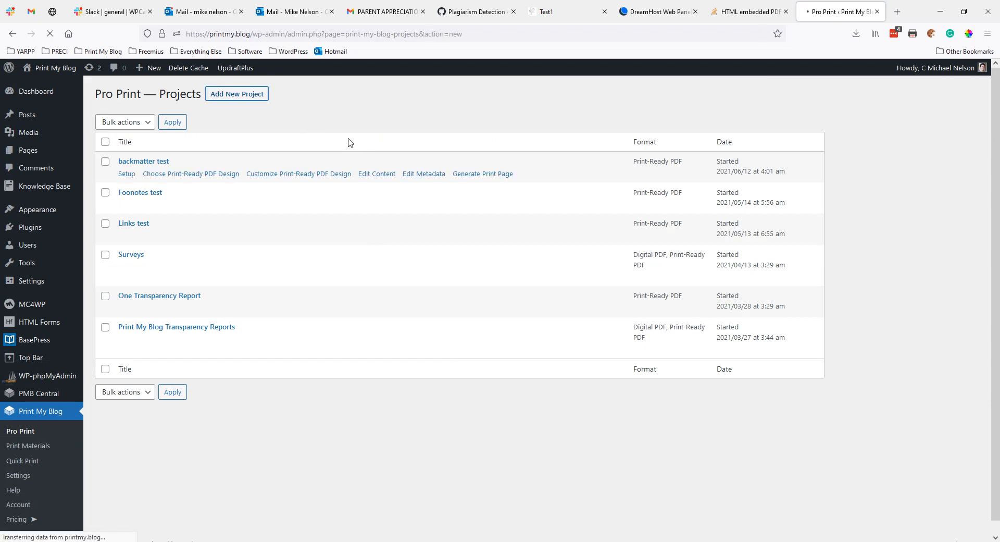
left_click(290, 121)
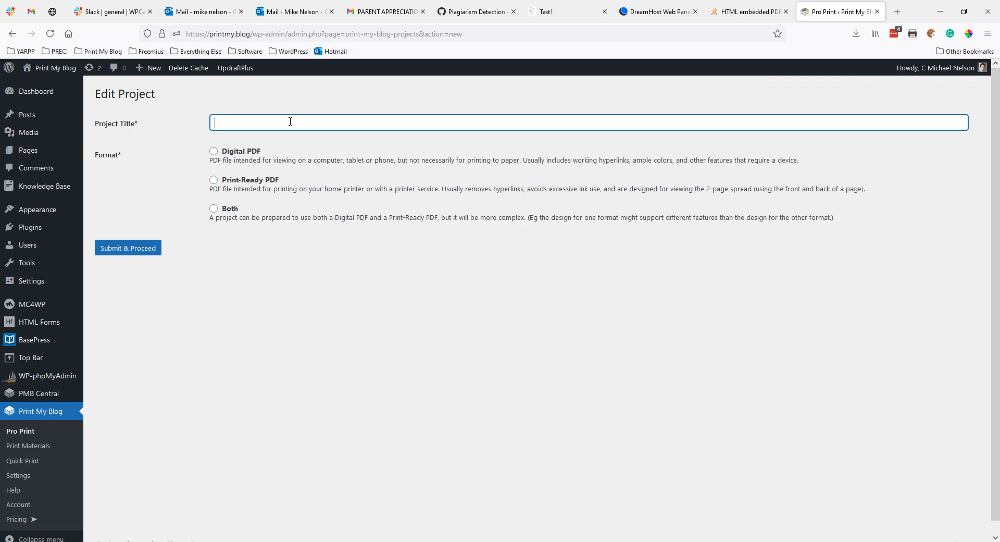
type("Print My Blog (the Book")
left_click(235, 180)
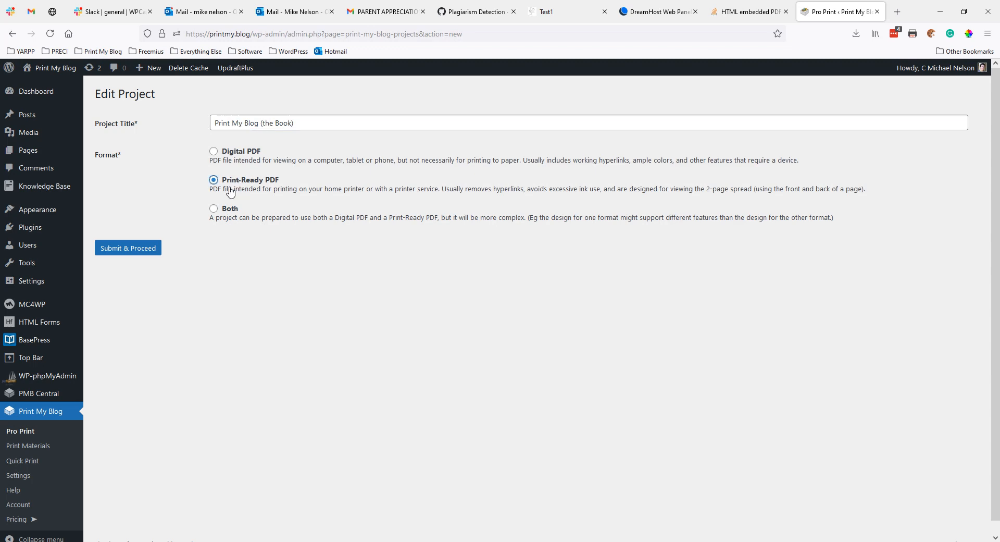
left_click(119, 252)
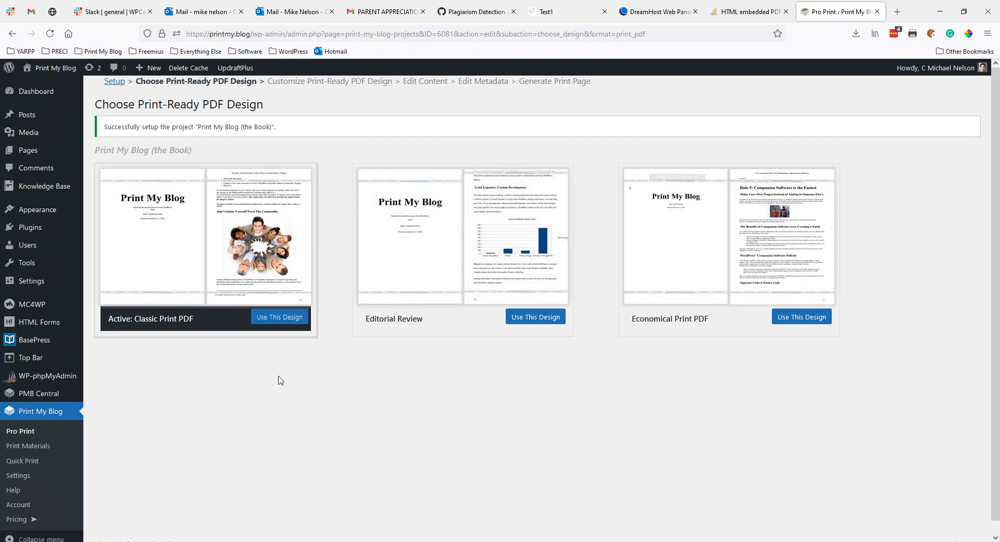
Step: Choose the Classic Print PDF design and save its default customization
left_click(262, 318)
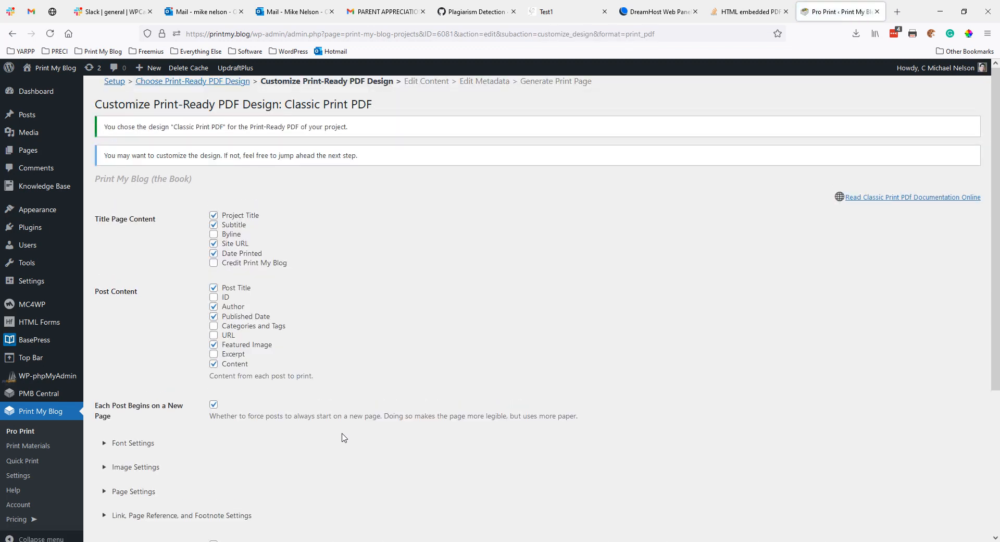
scroll(328, 396, "down", 4)
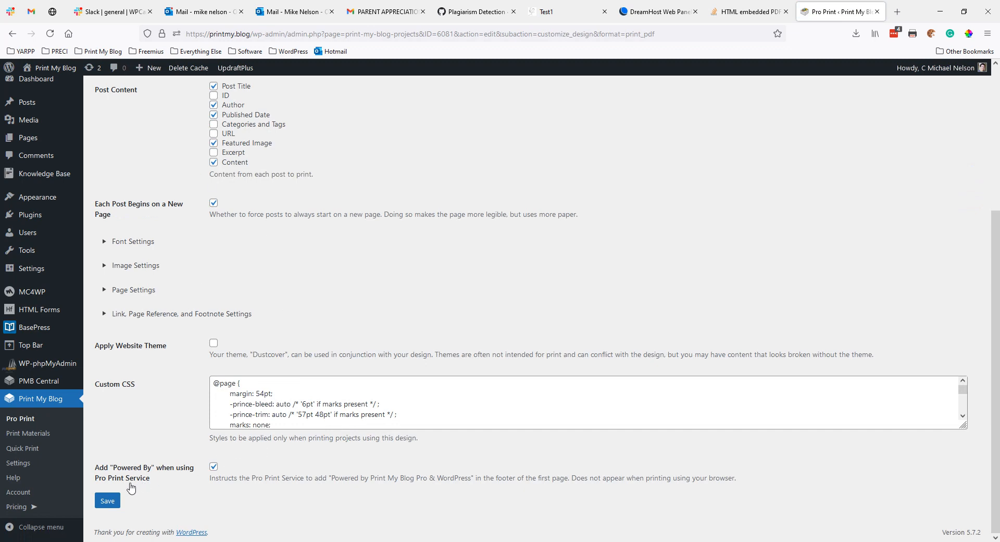
left_click(107, 501)
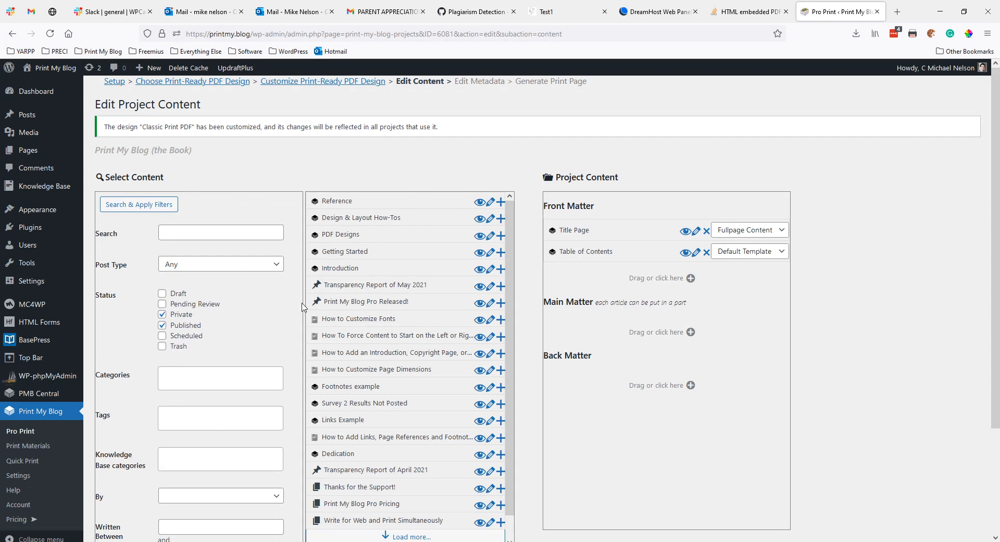
scroll(252, 307, "down", 1)
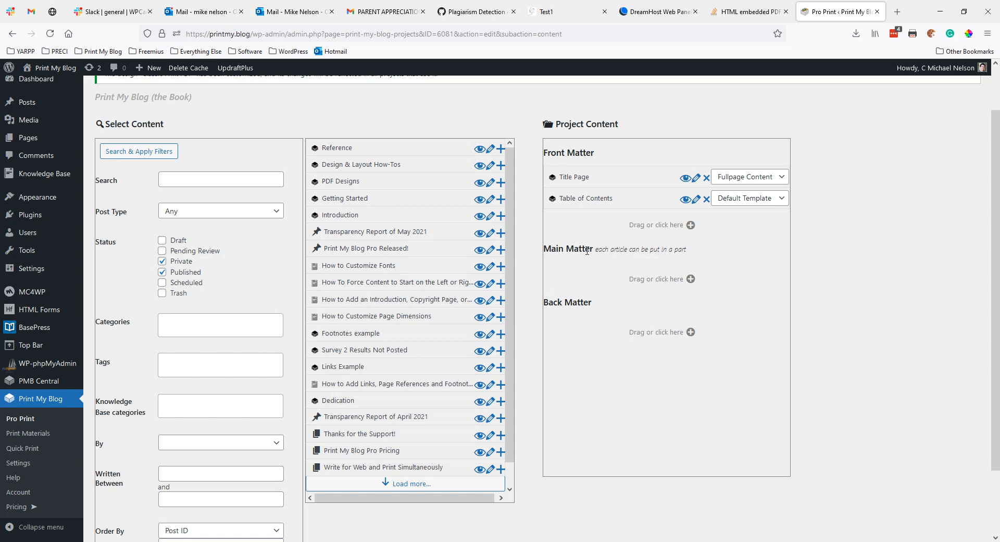
Step: Quick-add a Main Matter print material titled 'About Print My Blog'
left_click(649, 284)
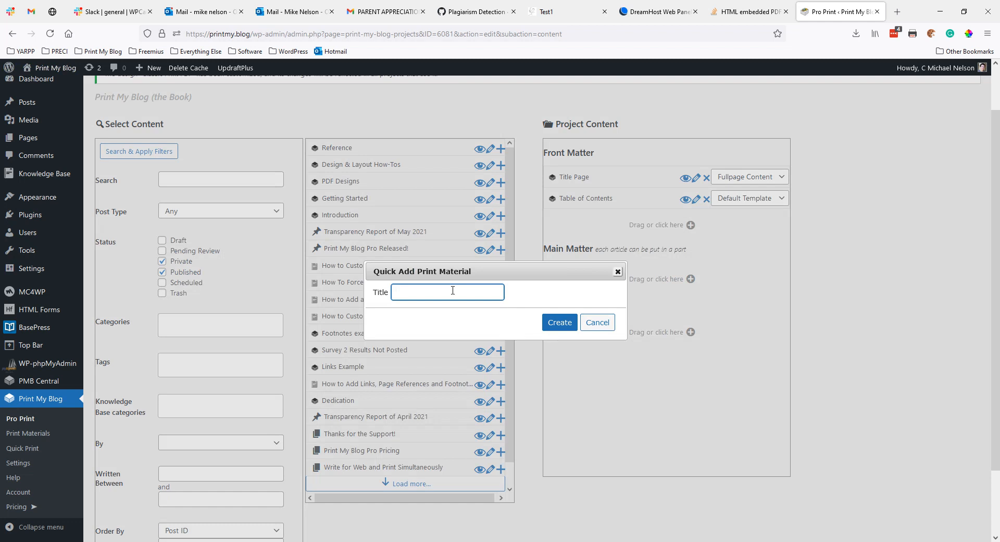
type("About P")
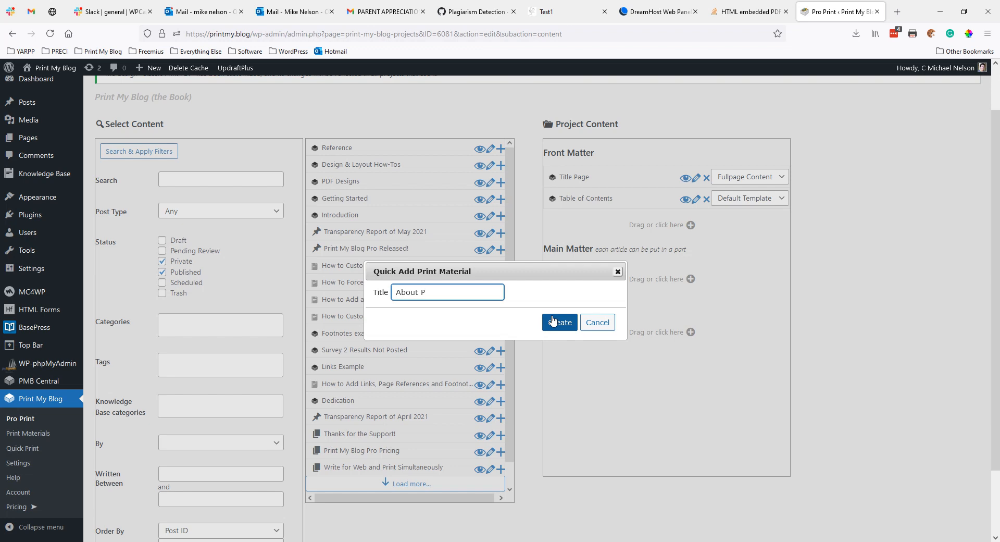
type("rint My Blog")
key("Tab")
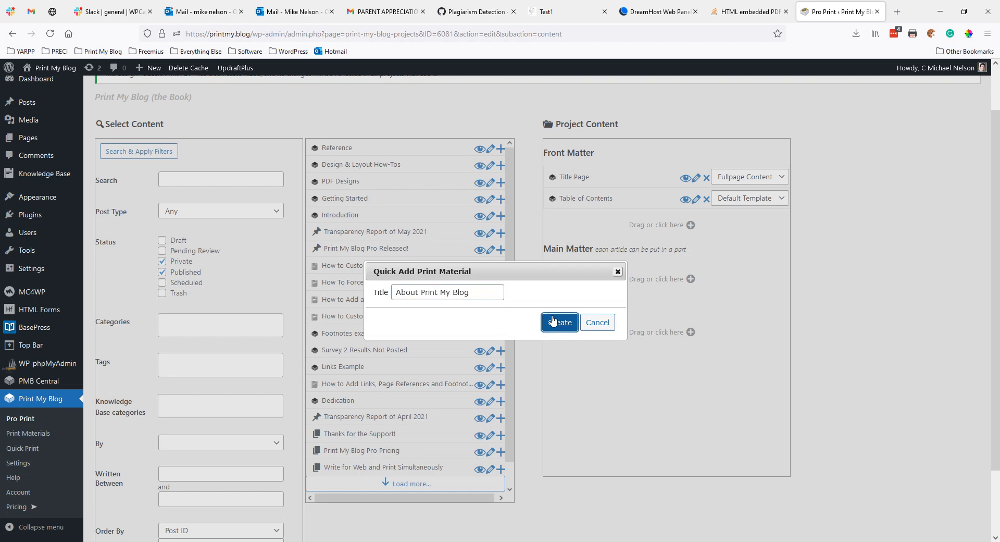
left_click(553, 320)
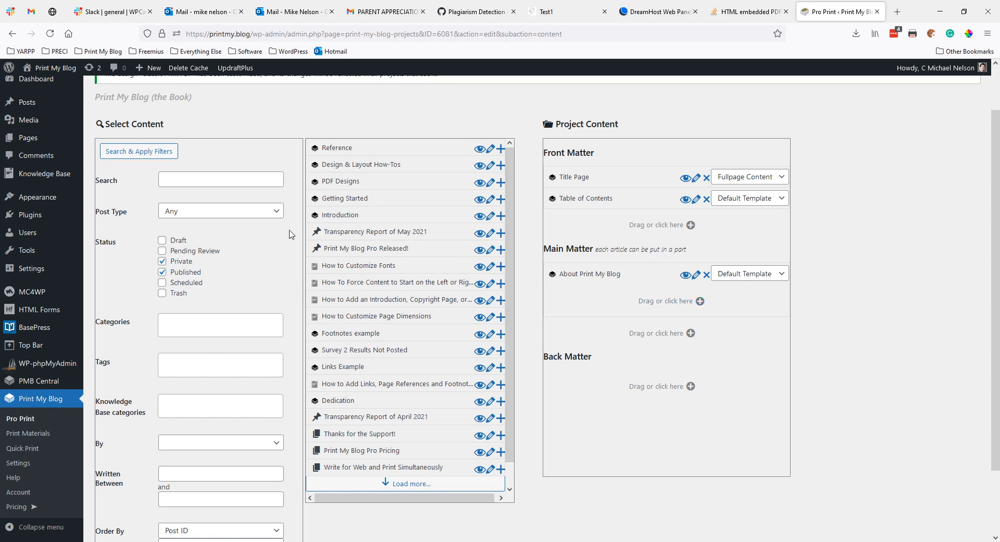
Step: Filter the content list to Pages and drag 'Write for Web and Print Simultaneously' under About Print My Blog
left_click(237, 217)
left_click(177, 258)
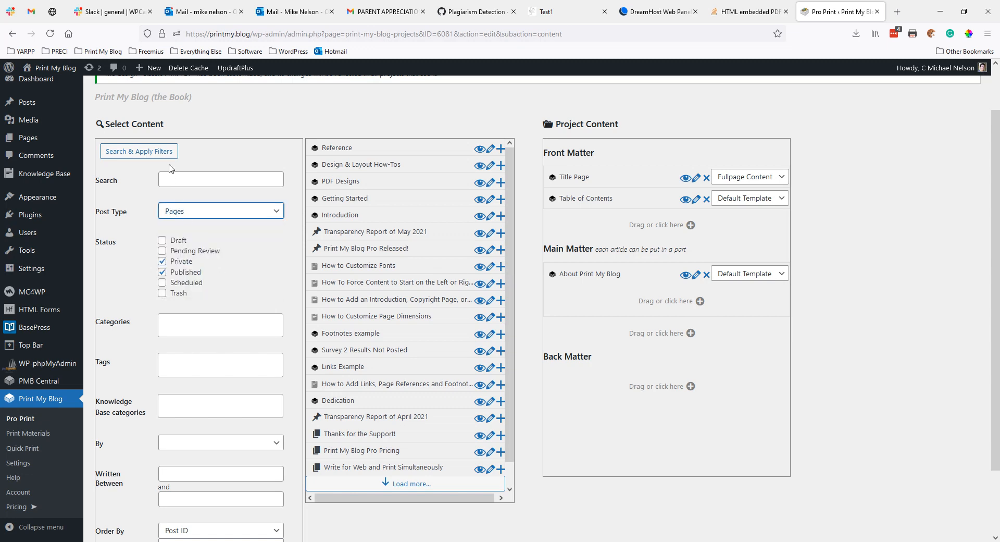
left_click(159, 152)
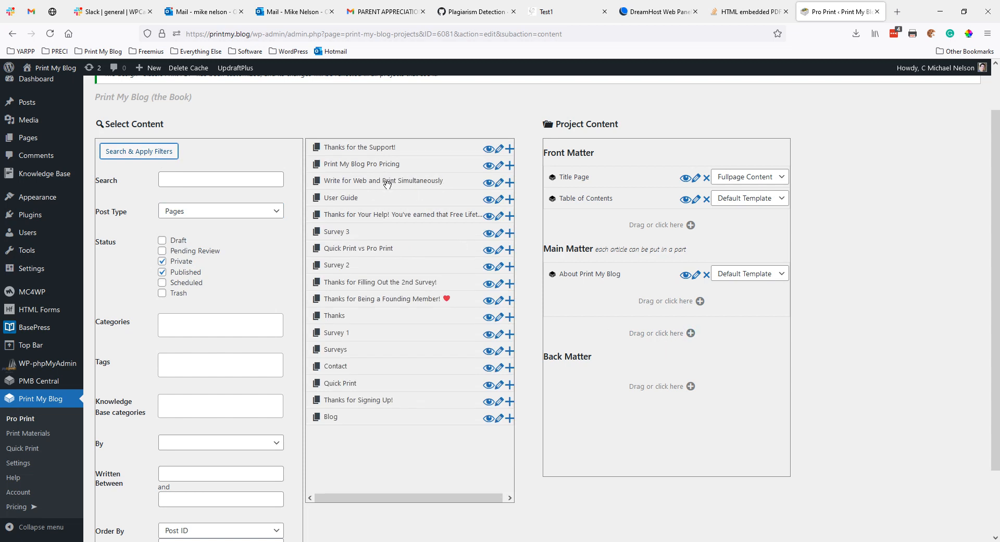
left_click_drag(381, 182, 640, 307)
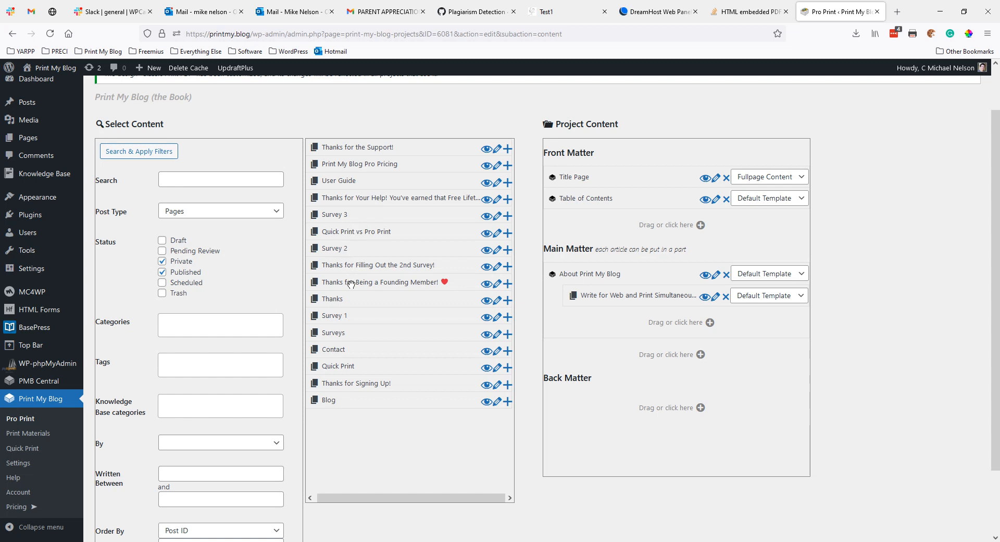
scroll(298, 293, "up", 2)
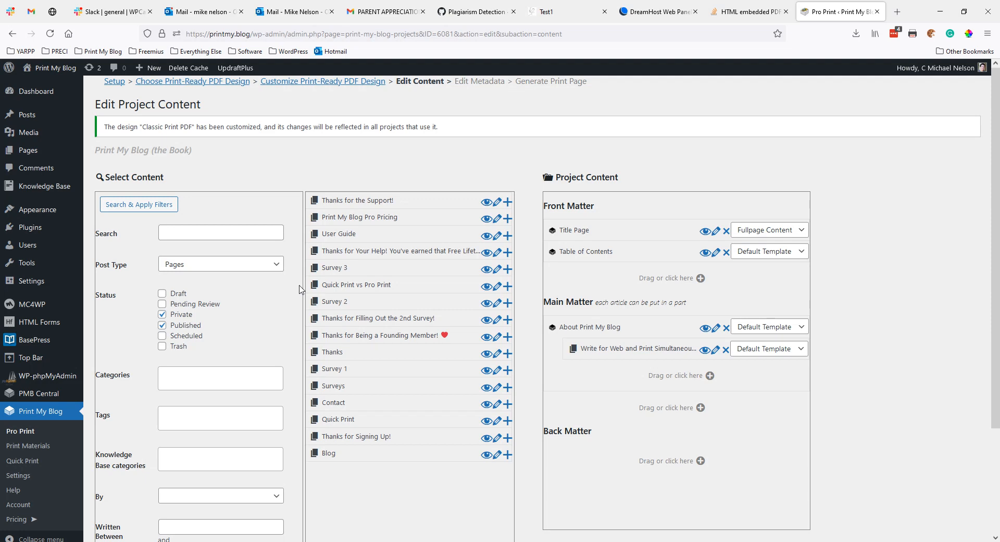
scroll(570, 347, "down", 2)
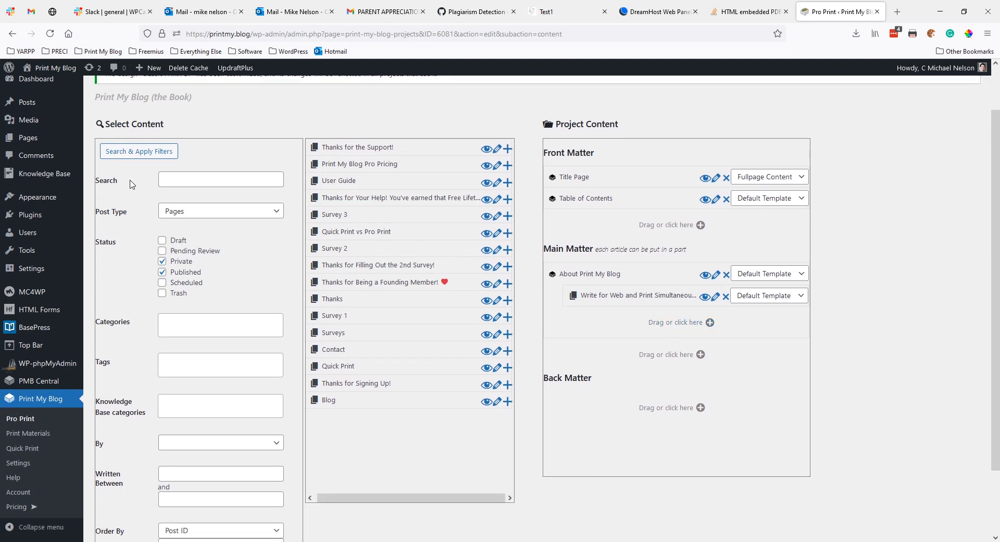
Step: Open Pages in a new tab and save a new draft page titled 'Vision'
right_click(37, 138)
left_click(61, 146)
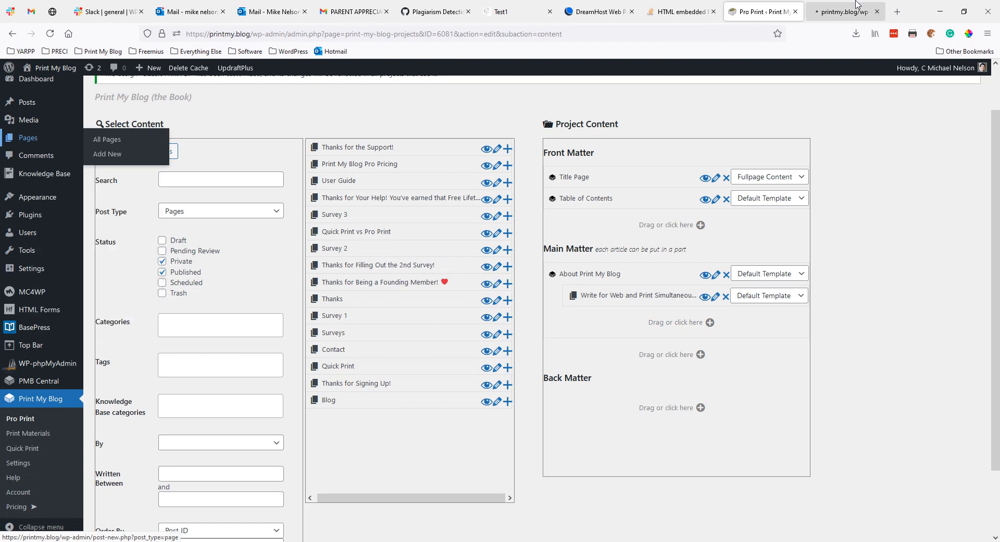
left_click(840, 13)
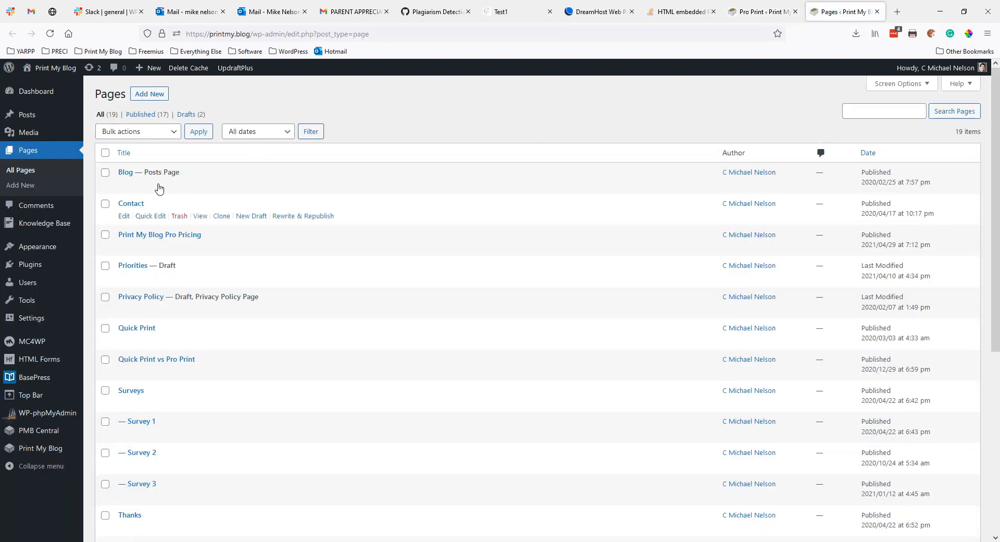
left_click(165, 100)
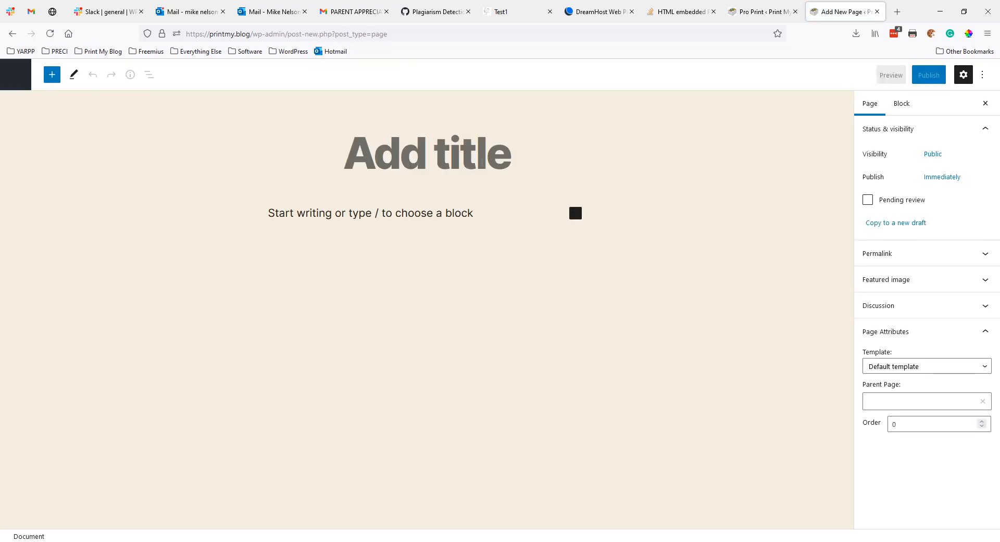
type("Vision")
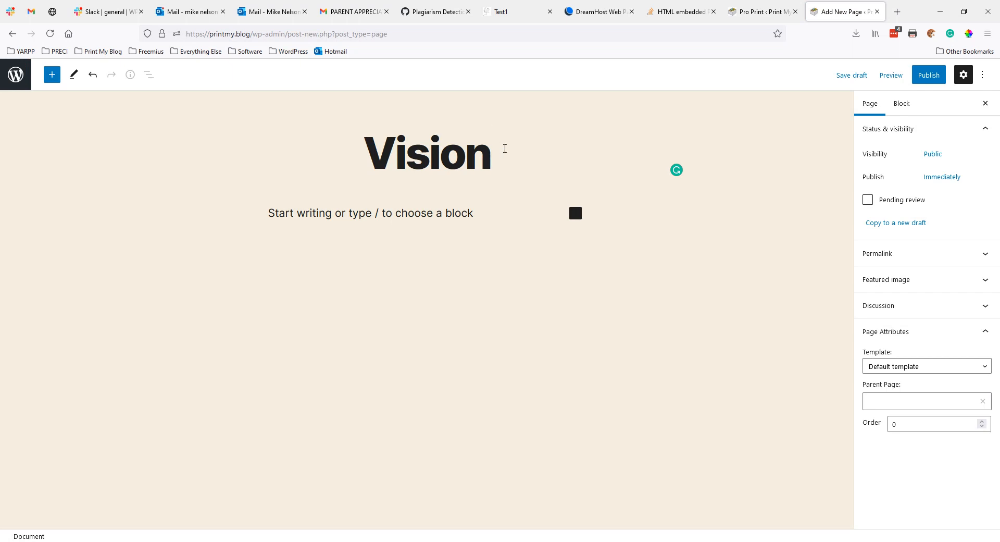
left_click(856, 77)
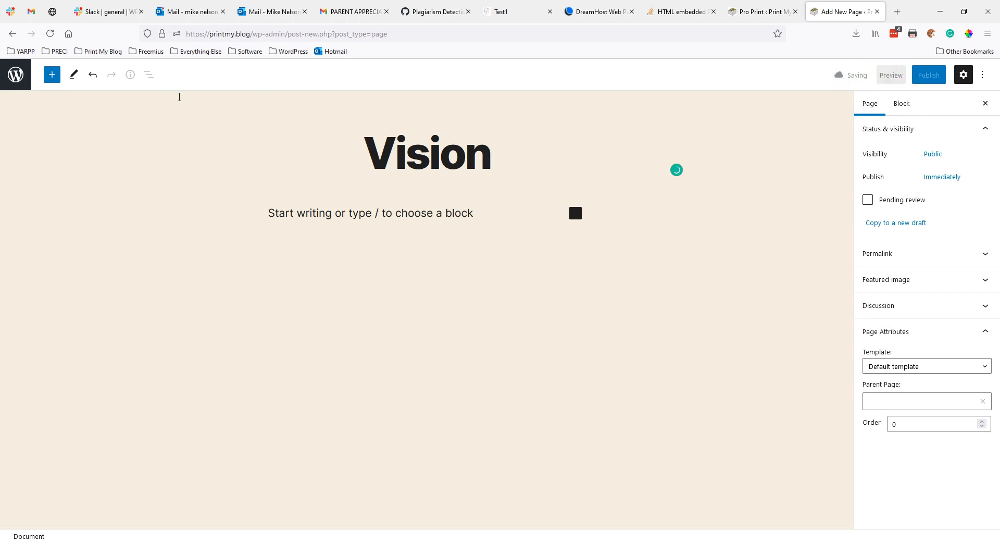
Step: Save another draft page titled 'What's the Big Idea?', close the tab, and refresh the content list
left_click(15, 76)
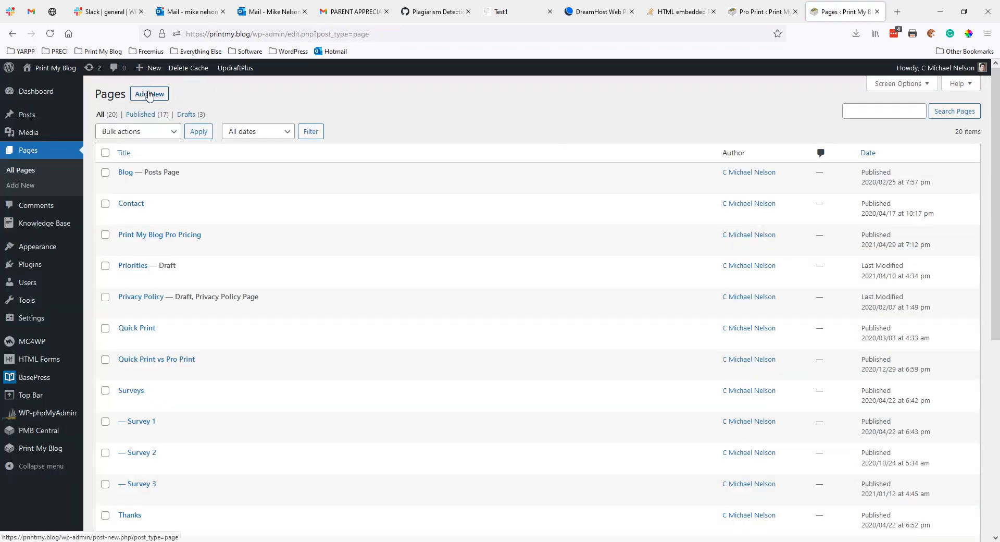
left_click(149, 94)
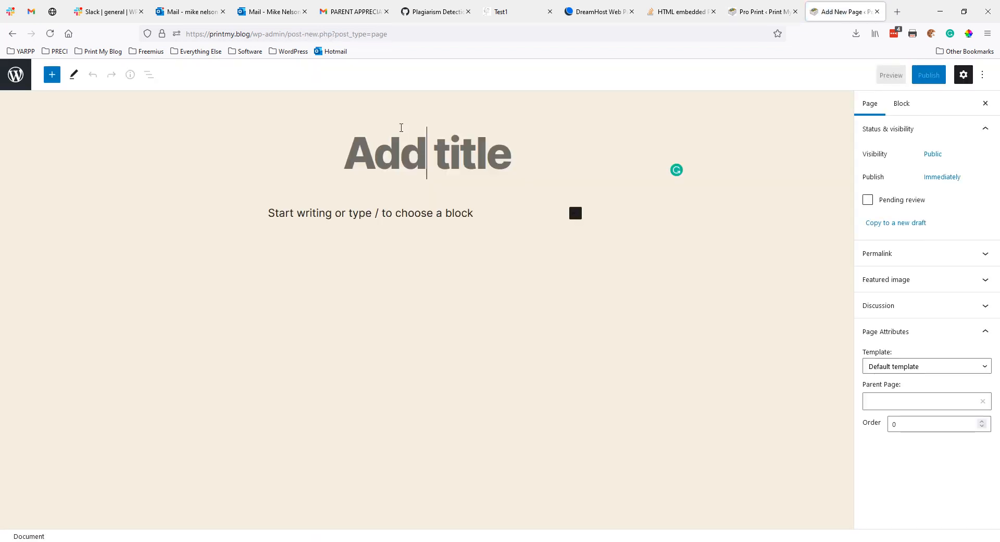
type("W")
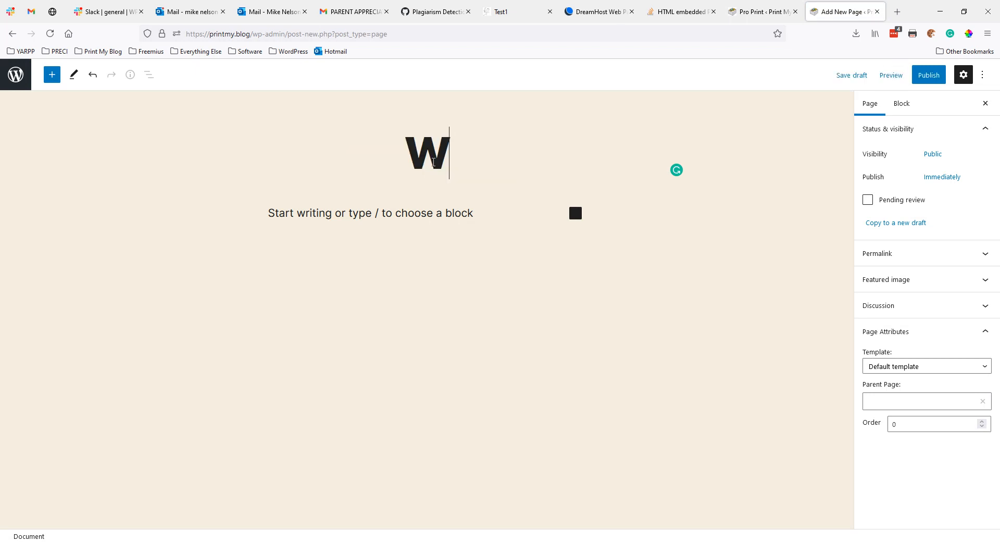
type("hat's the Big Idea")
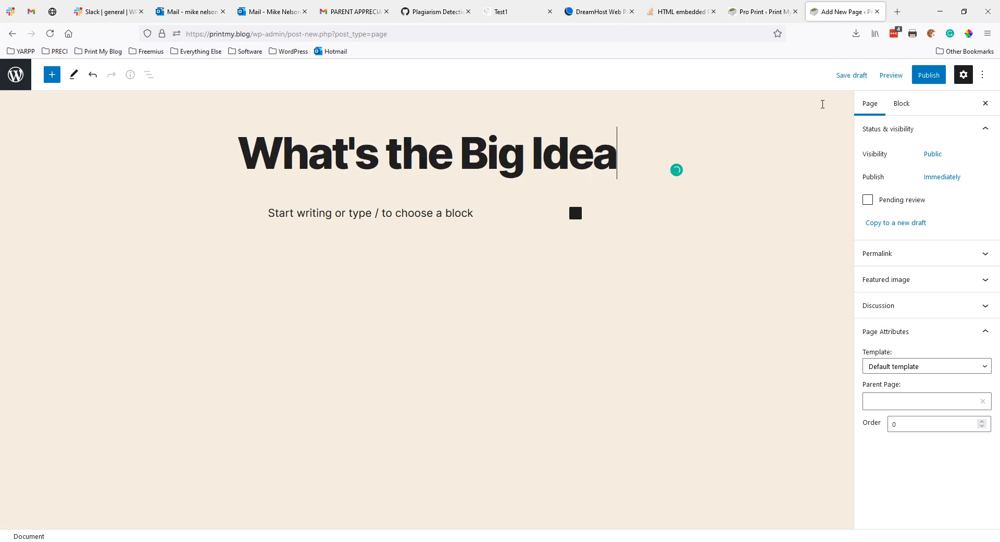
type("?")
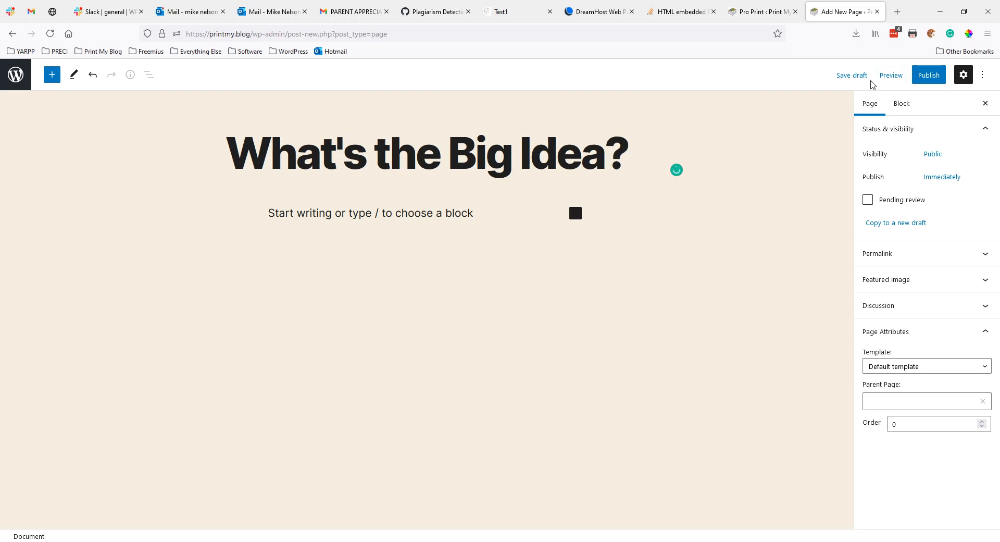
left_click(852, 75)
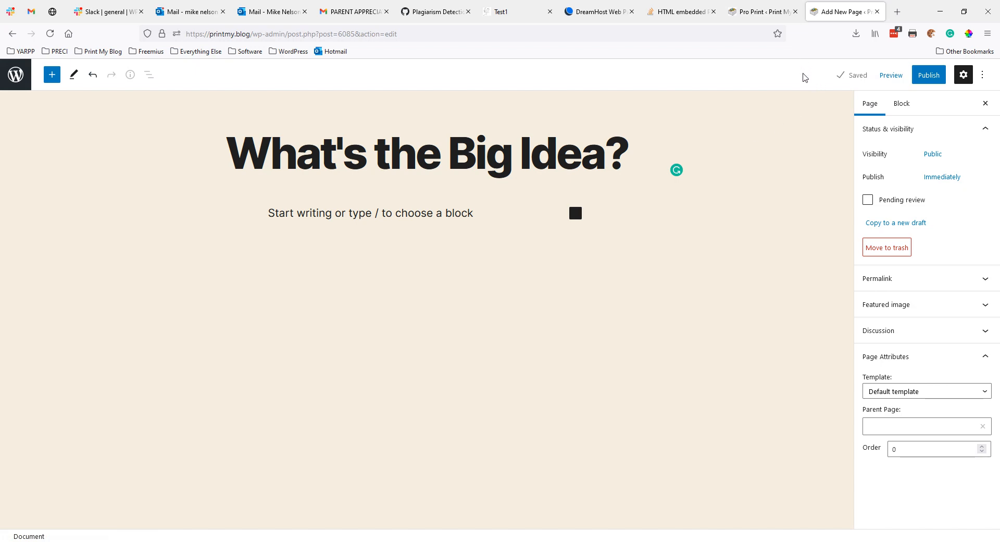
left_click(877, 12)
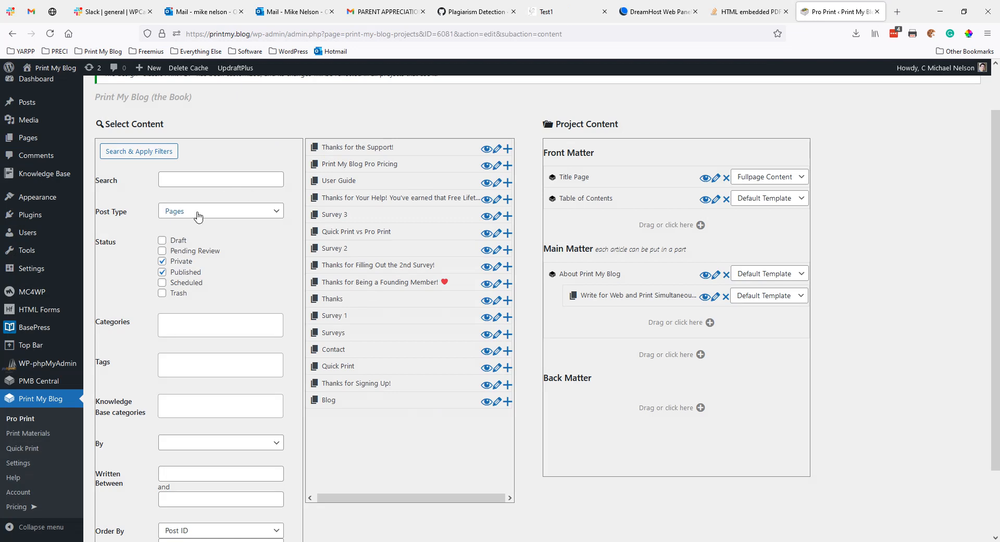
left_click(171, 152)
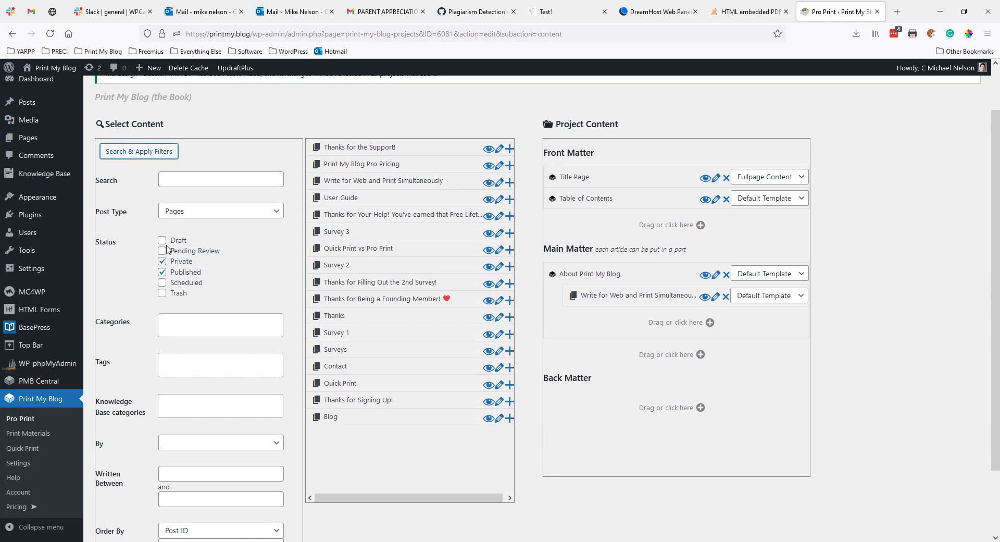
Step: Include Draft status in the filter and drag Vision and What's the Big Idea? into Main Matter
left_click(162, 240)
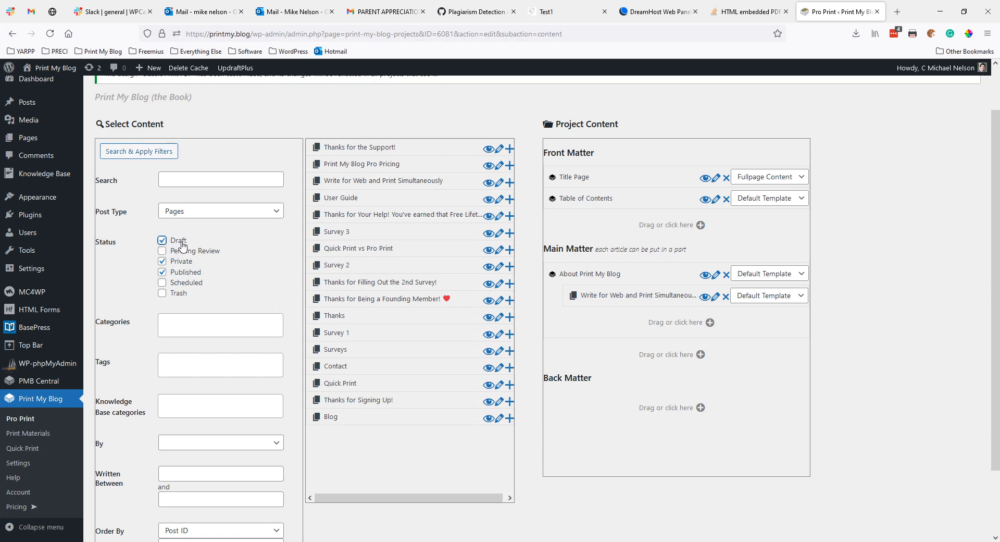
left_click(150, 151)
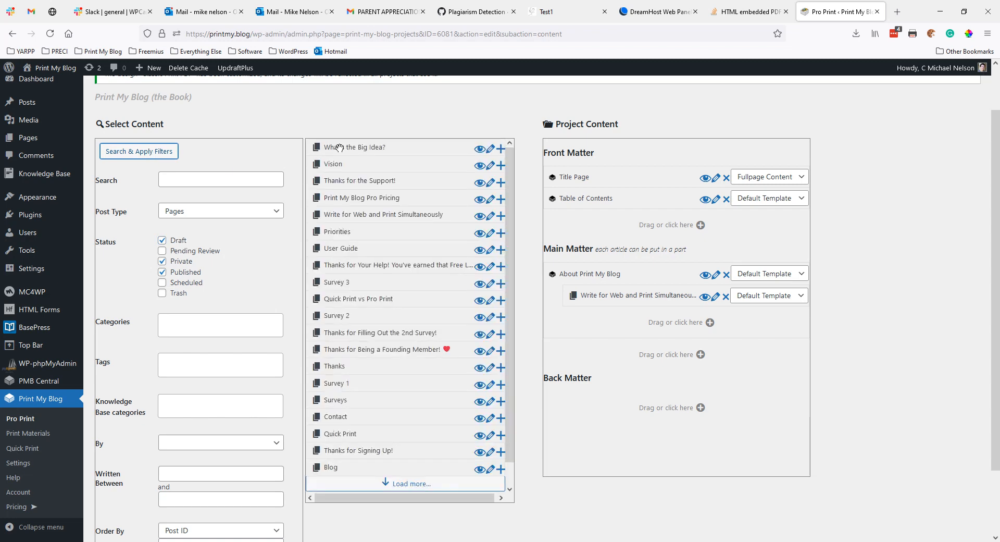
left_click_drag(340, 149, 599, 325)
left_click_drag(328, 144, 598, 312)
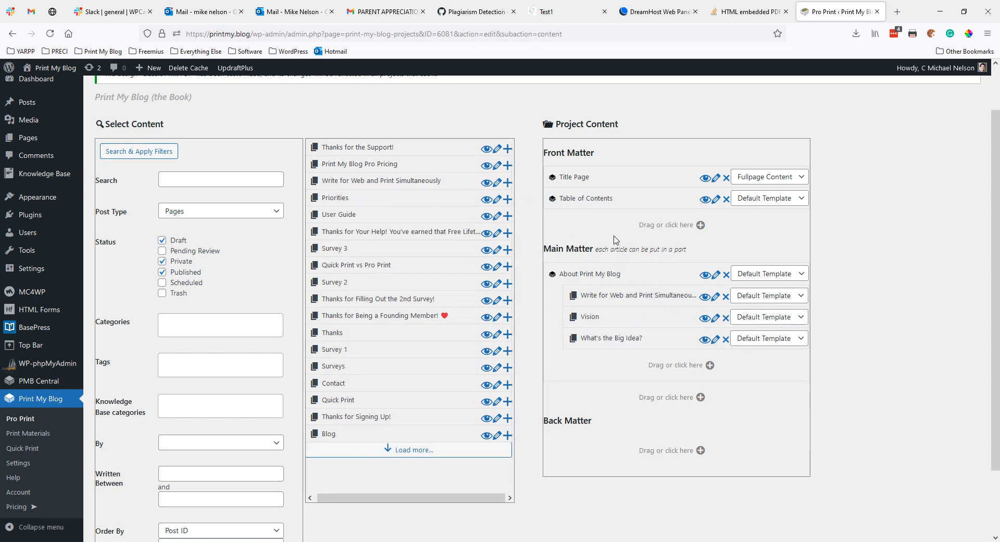
Step: Create Introduction and Copyright sections in Front Matter, then drag Copyright to the top
left_click(654, 227)
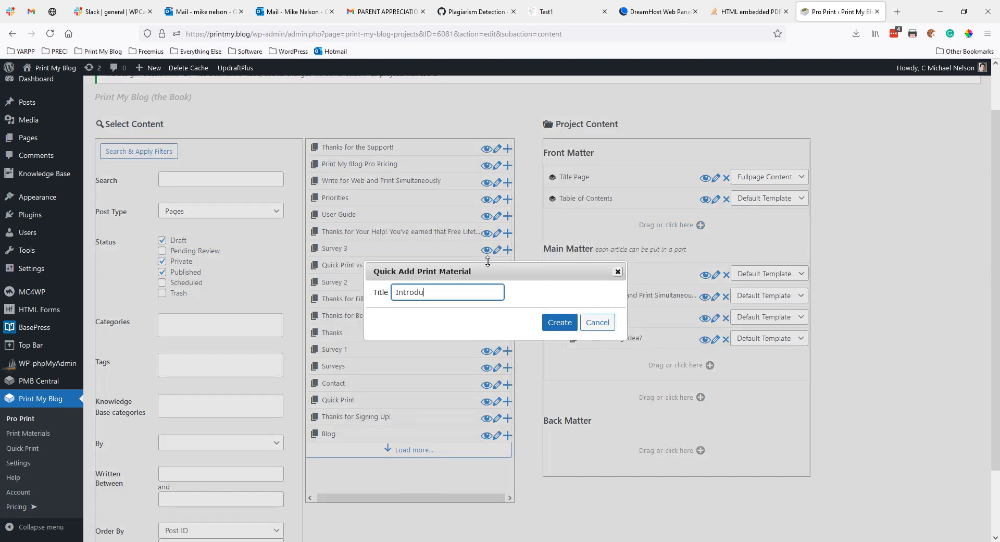
left_click(569, 323)
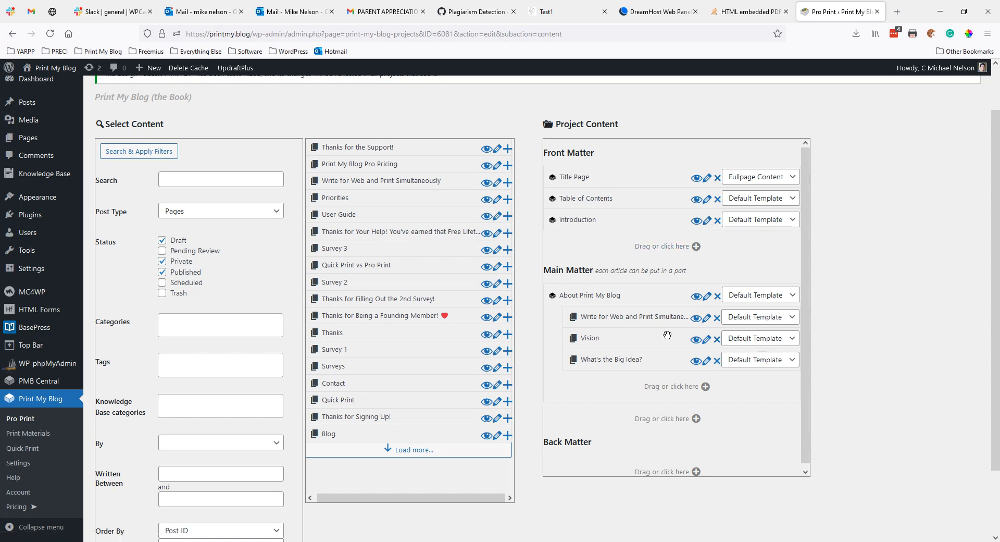
left_click(696, 246)
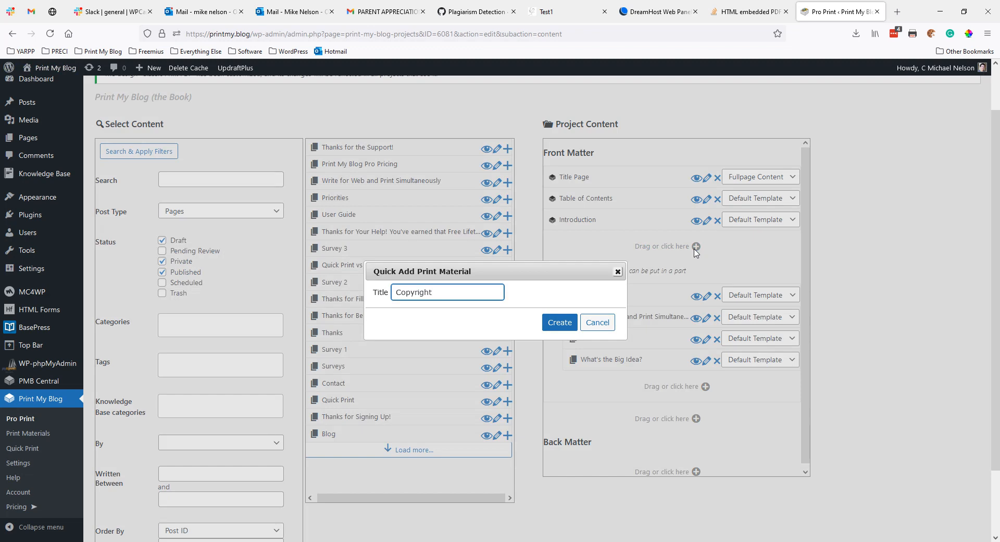
key("Tab")
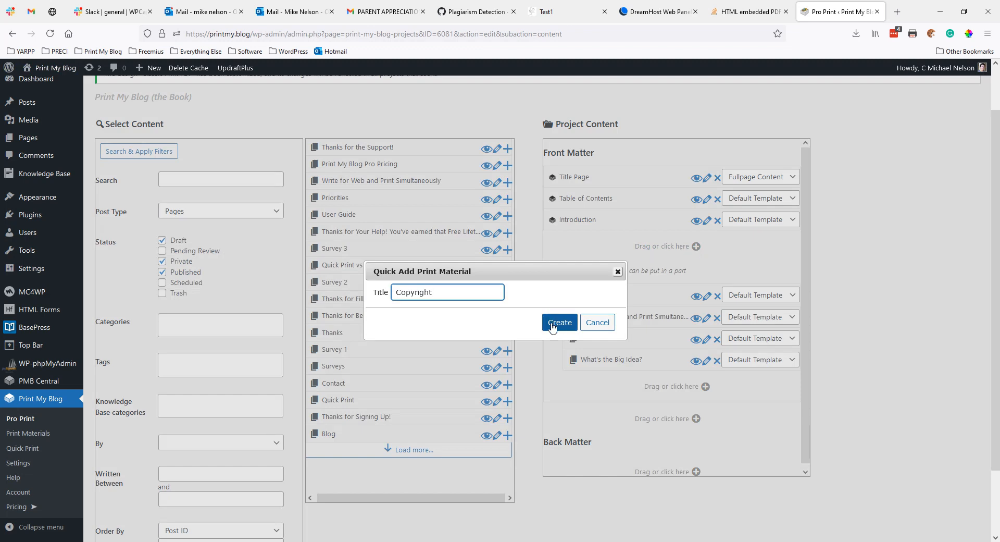
key("Return")
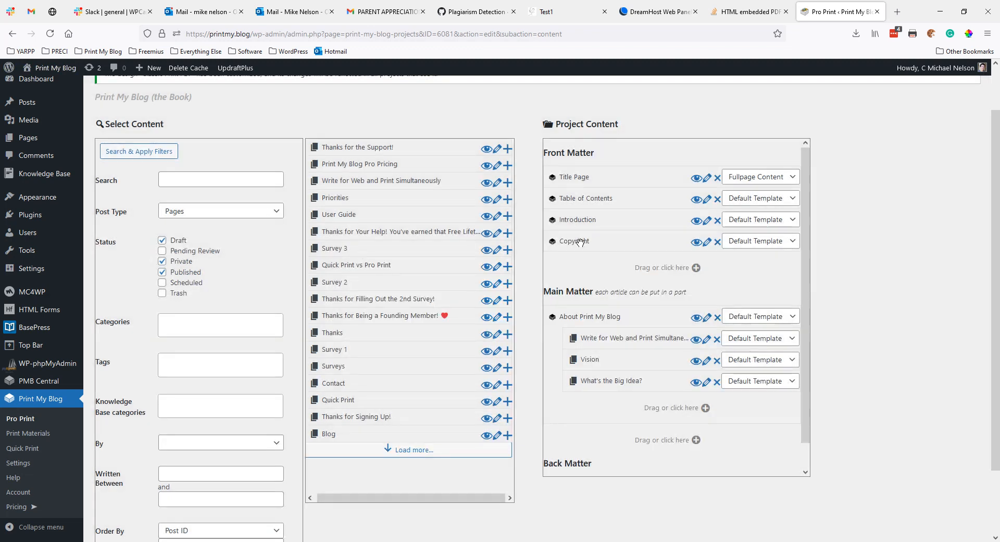
left_click_drag(580, 241, 585, 178)
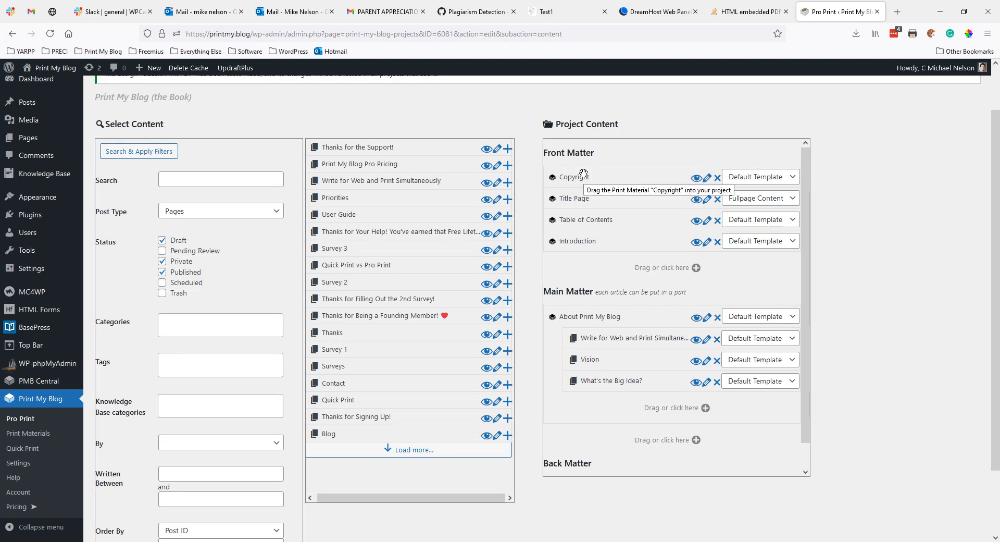
Step: Set Copyright's template to Centered Content and open it in the editor
left_click(763, 184)
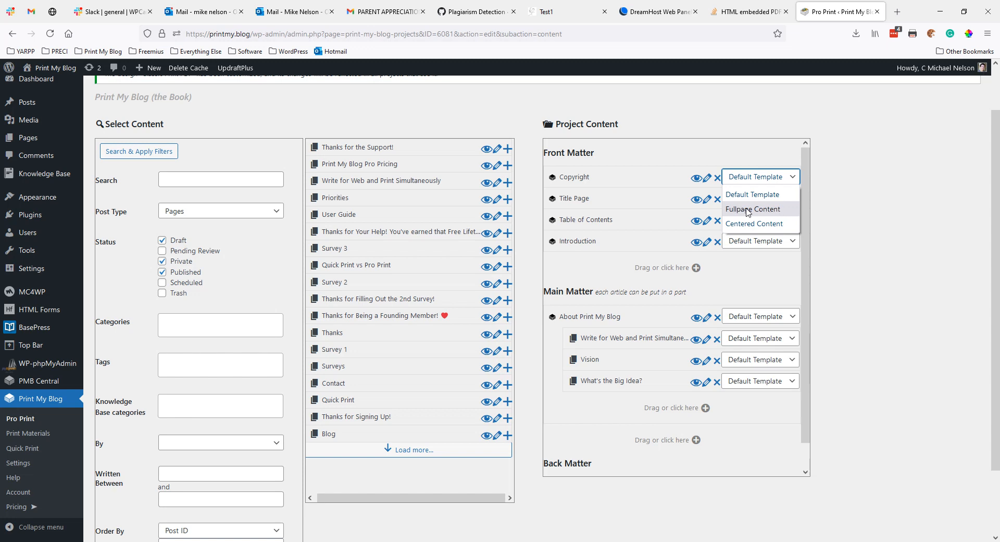
left_click(780, 224)
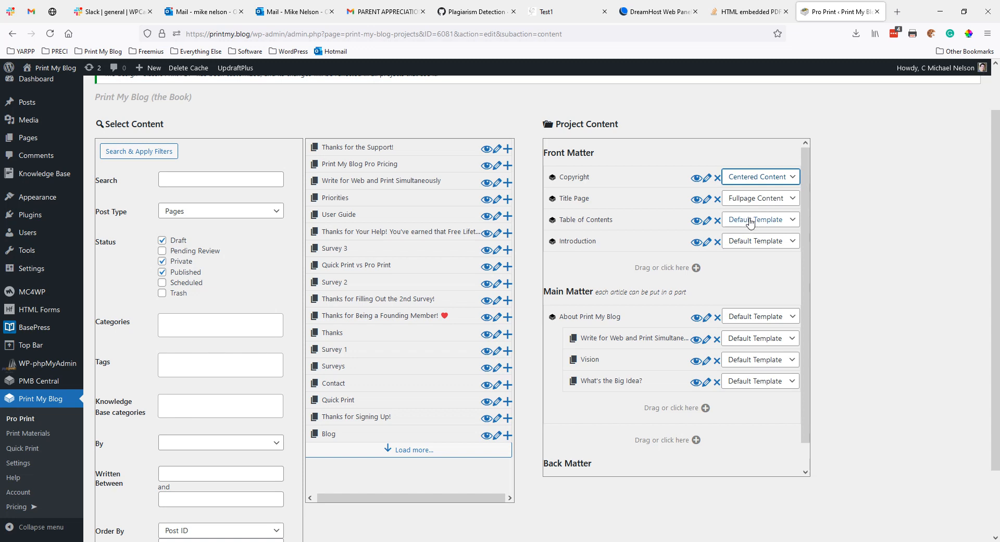
left_click(706, 179)
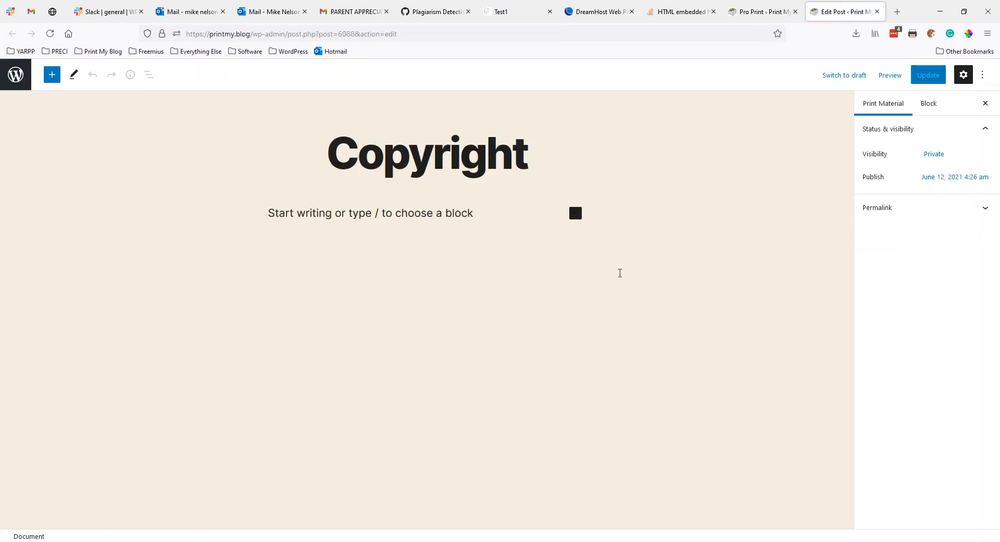
Step: Write a copyright line with the author's name, update the page, and close the tab
left_click(450, 208)
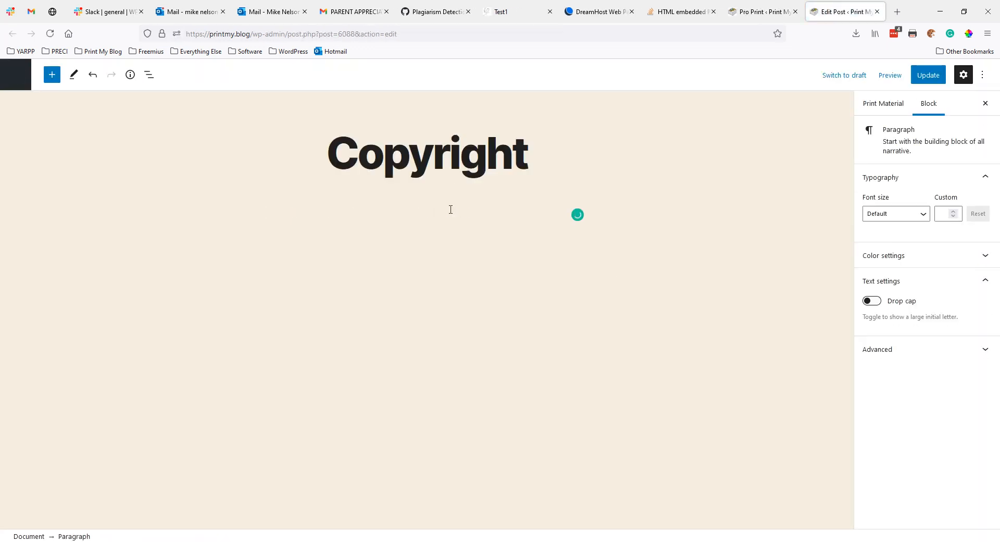
type("T")
type("Copy")
type(" rig")
key("BackSpace")
key("BackSpace")
key("BackSpace")
key("BackSpace")
type("right")
type("hael ")
type("Micha")
type("el Nelson")
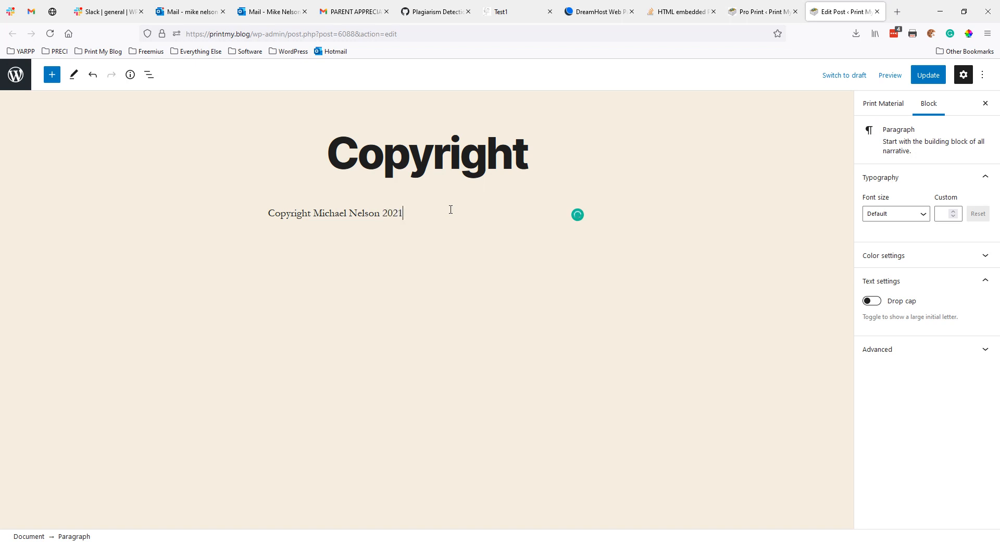
left_click(928, 75)
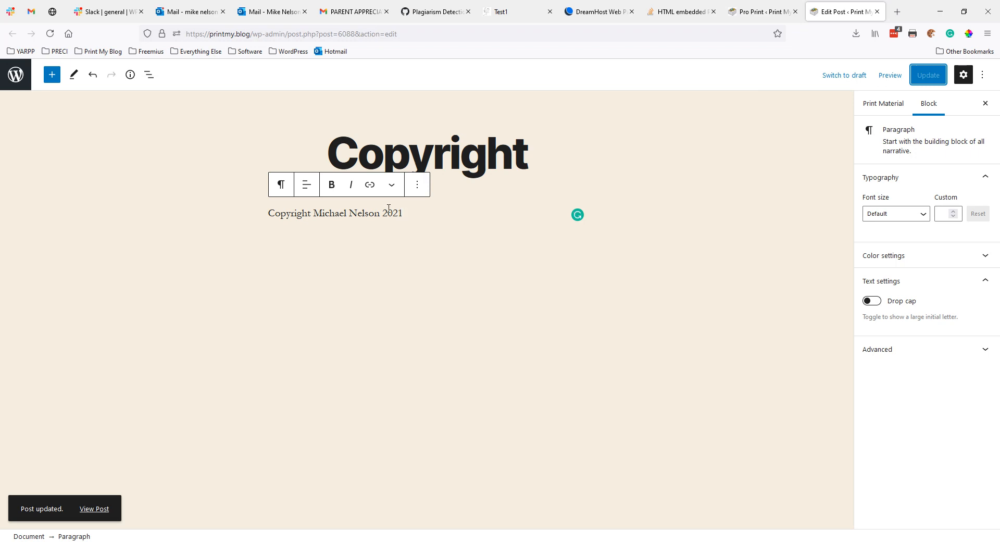
left_click(878, 12)
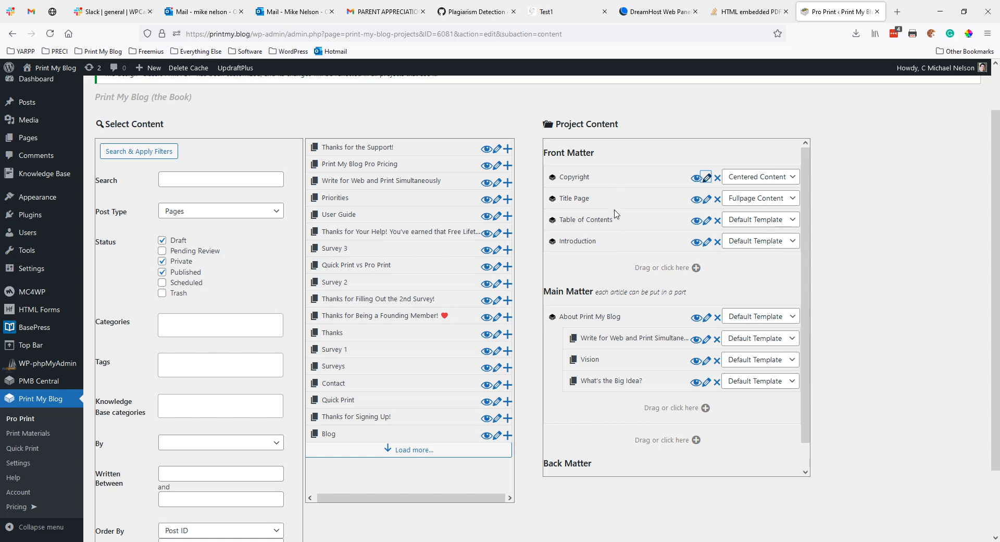
Step: Quick-add a 'Getting Started' print material to Main Matter, after About Print My Blog
scroll(608, 309, "down", 3)
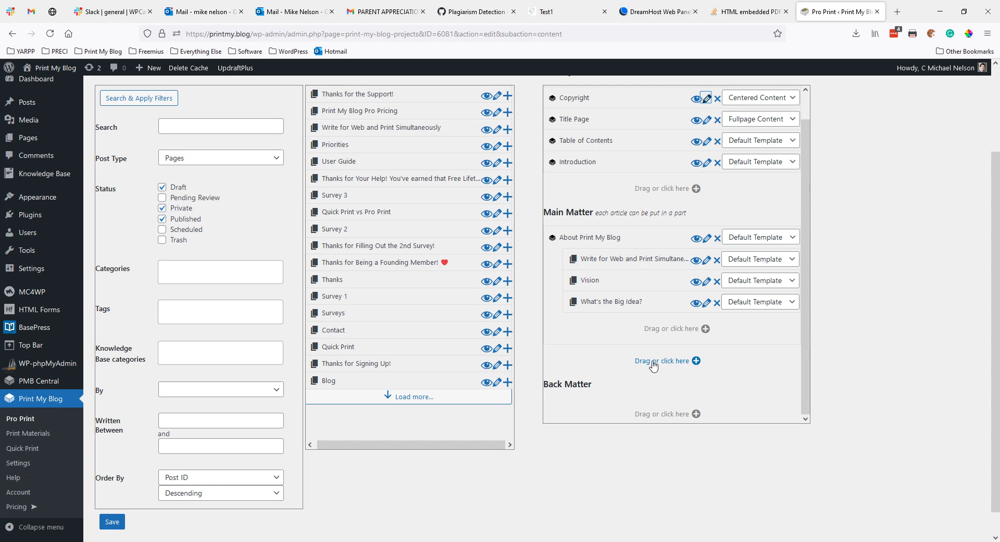
left_click(653, 361)
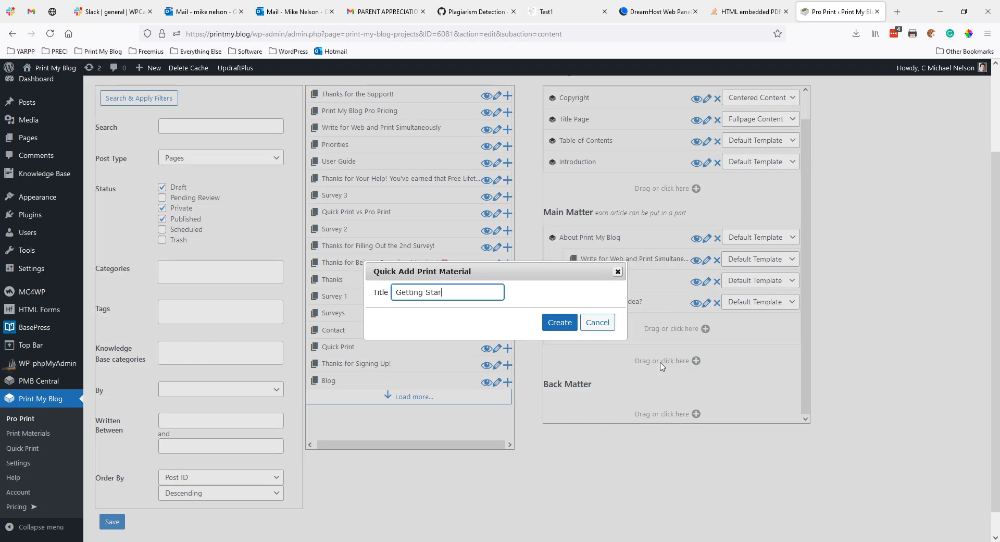
type("Getting Started")
left_click(569, 327)
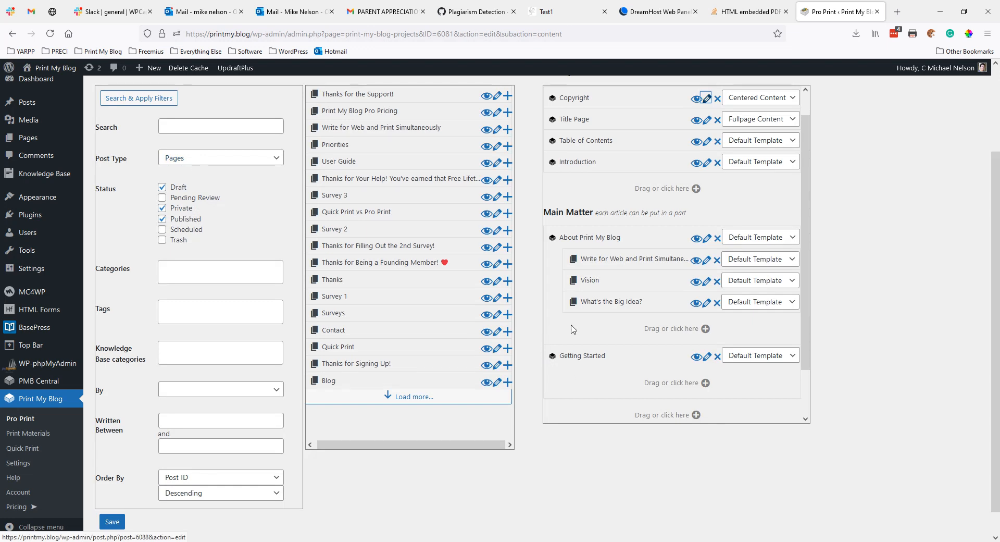
scroll(589, 327, "down", 2)
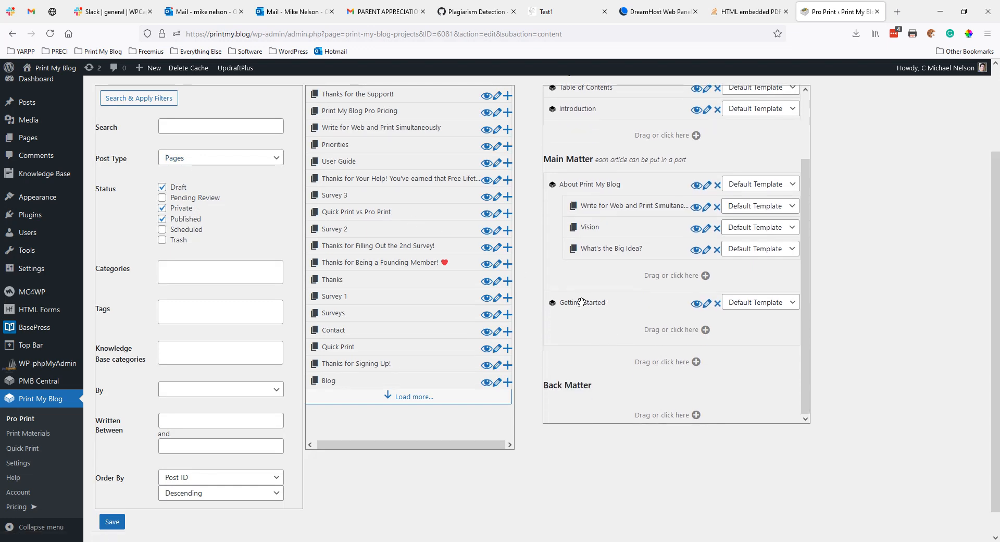
Step: Filter the content search to Knowledge Base articles in the Getting Started category
left_click(198, 159)
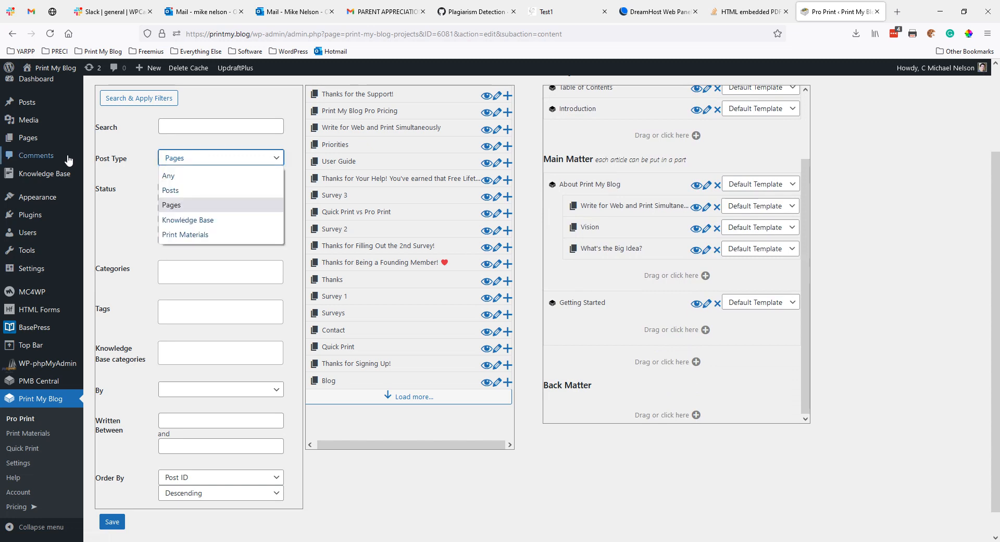
left_click(195, 220)
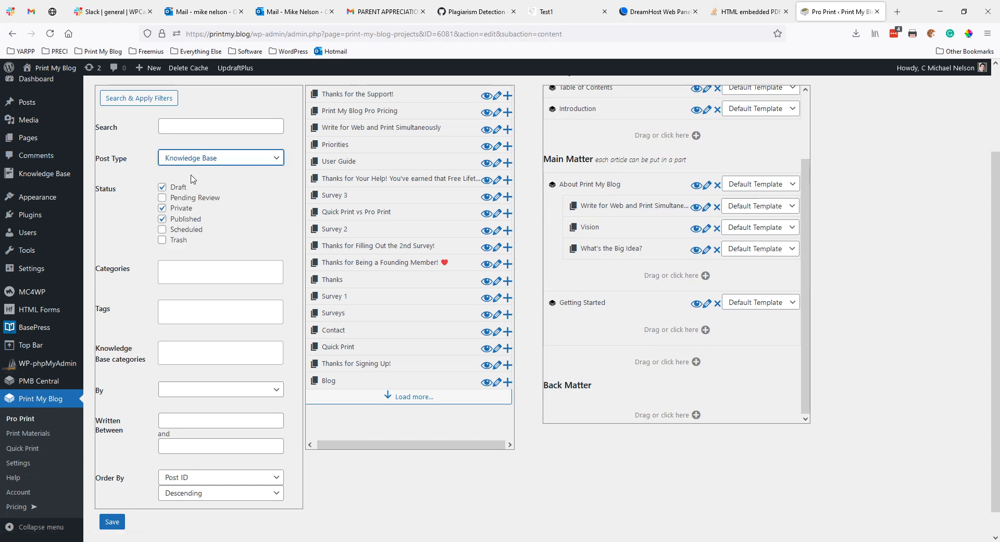
scroll(177, 244, "down", 1)
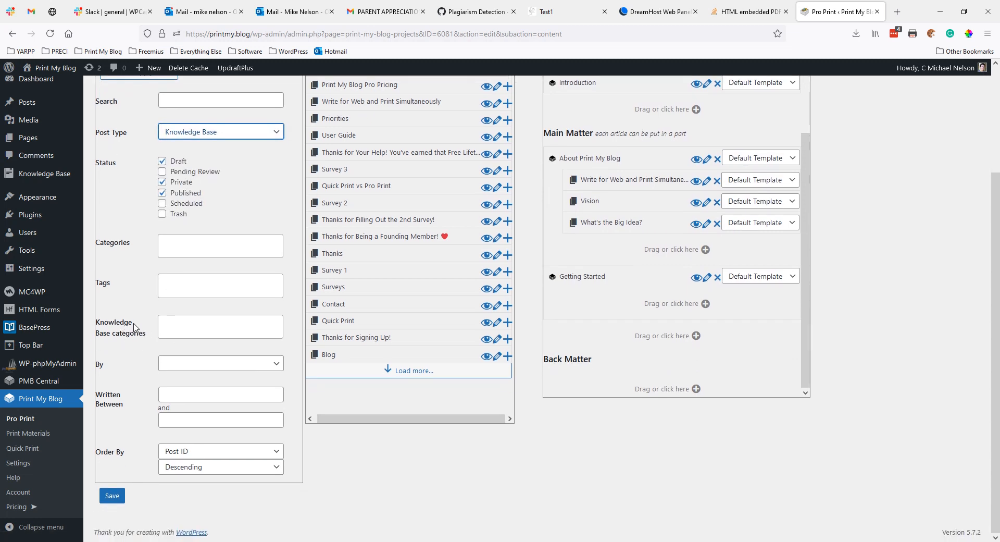
left_click(185, 331)
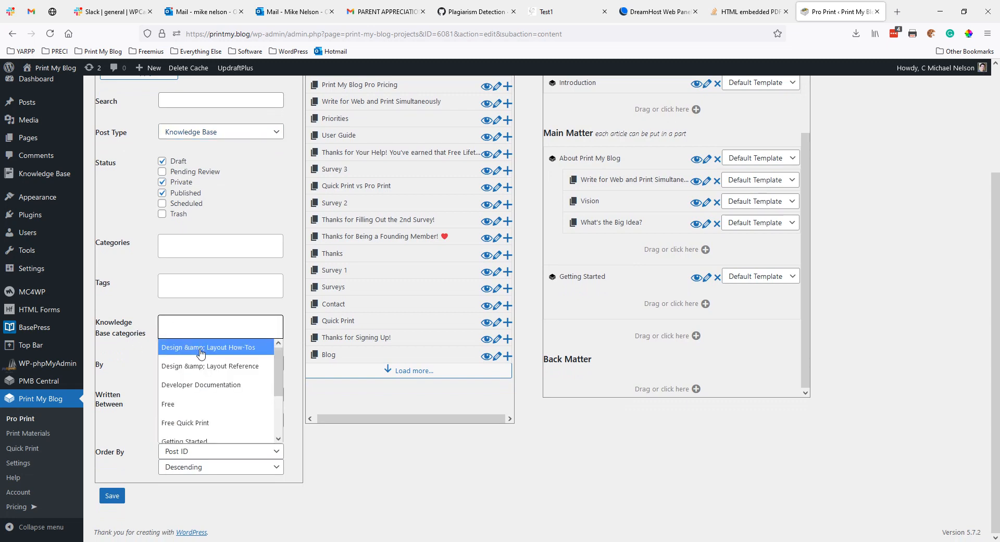
scroll(202, 374, "down", 2)
left_click(208, 384)
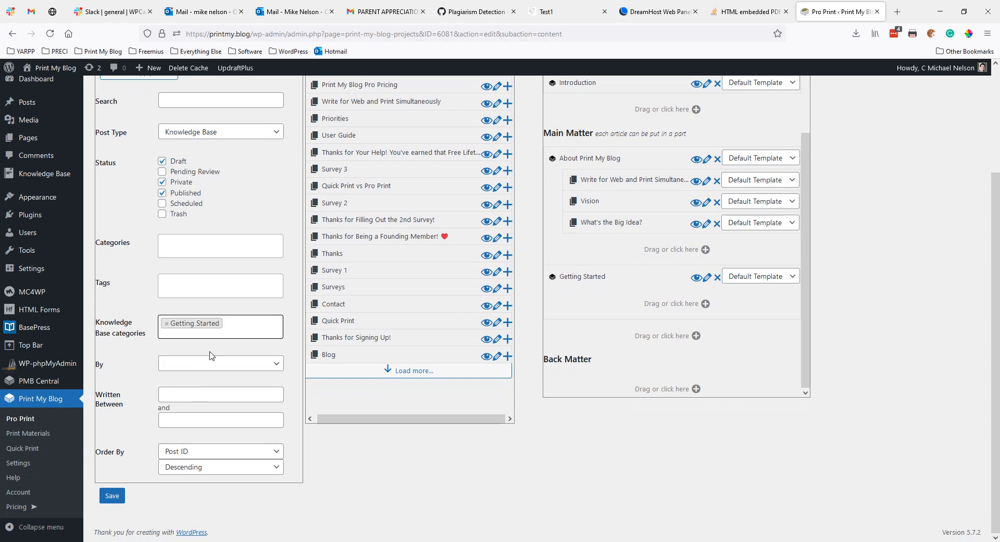
scroll(151, 208, "up", 2)
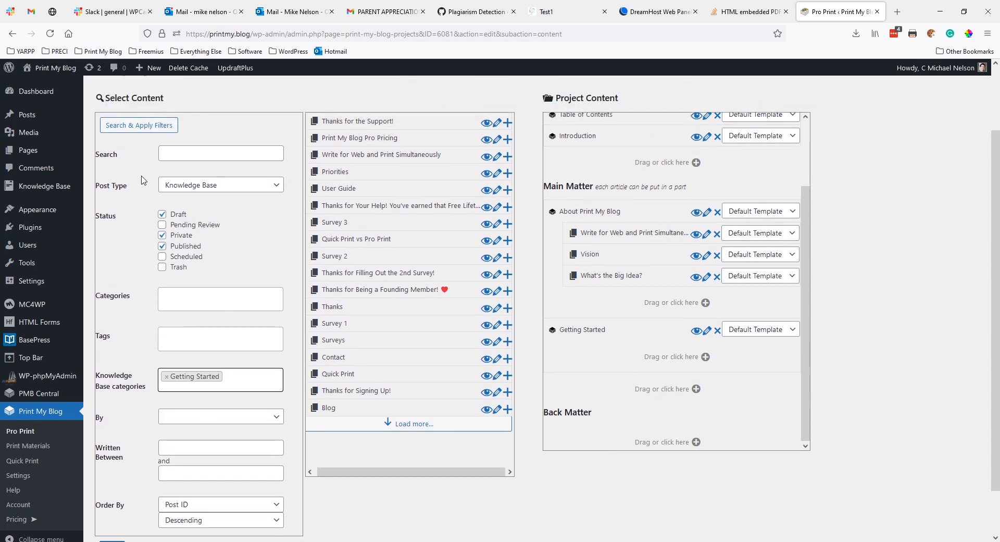
left_click(139, 133)
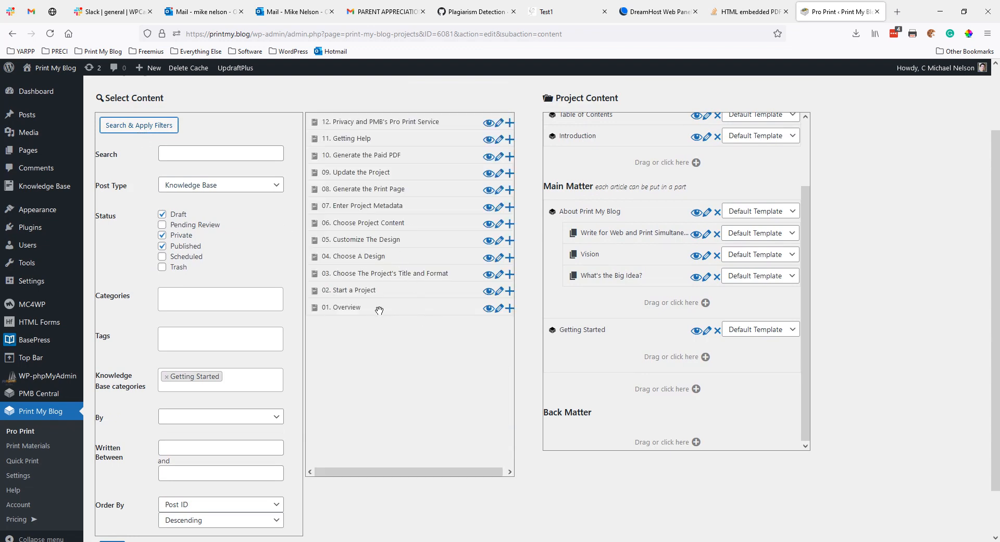
Step: Nest articles 01 through 05 under the Getting Started part
left_click_drag(380, 307, 620, 357)
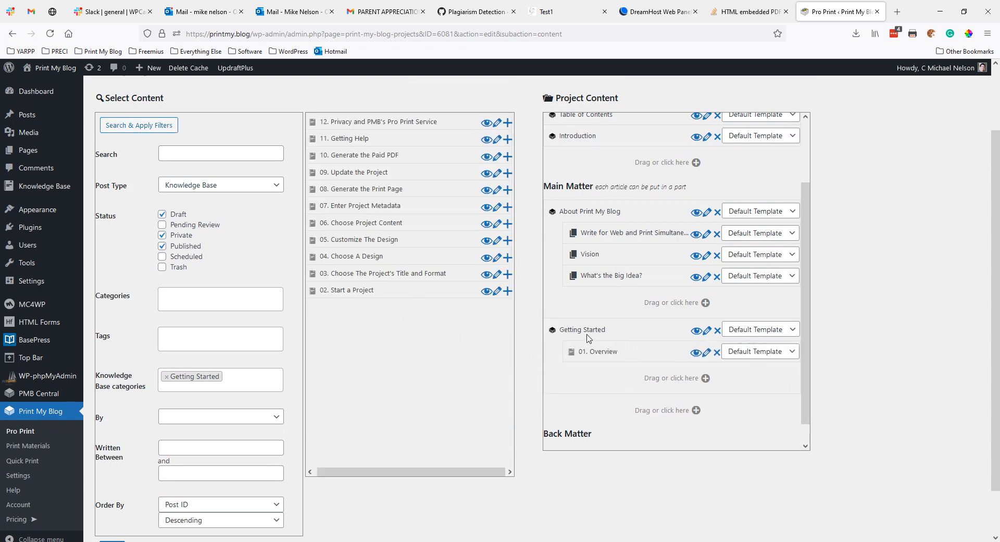
left_click_drag(365, 288, 605, 398)
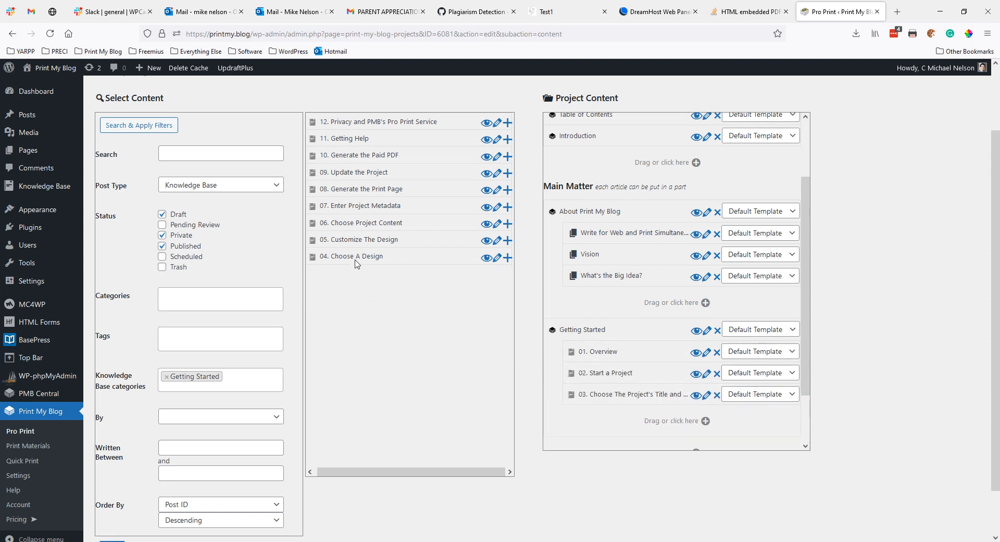
left_click_drag(355, 263, 604, 416)
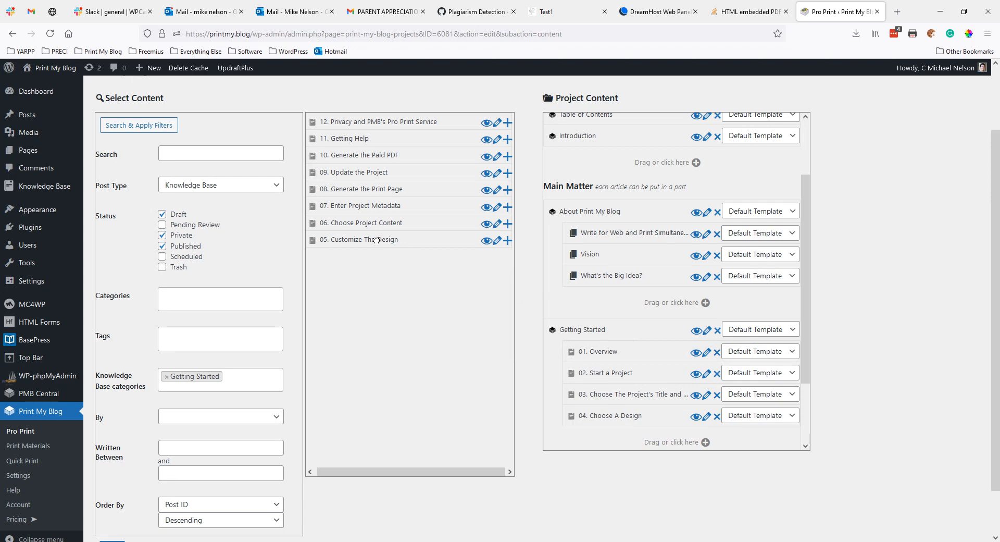
left_click_drag(376, 240, 602, 435)
Step: Nest articles 06 through 12 under Getting Started, continuing after article 05
scroll(560, 311, "down", 3)
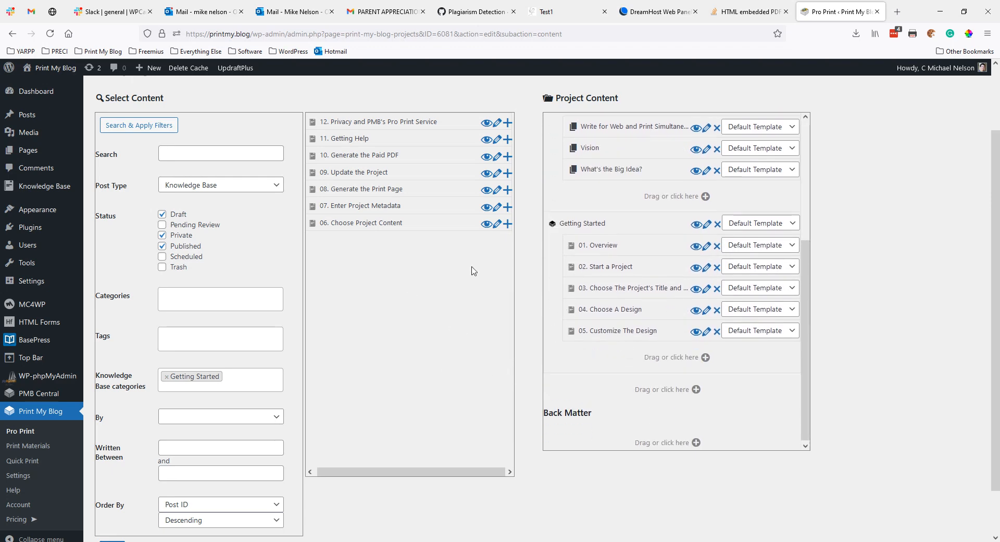
left_click_drag(378, 224, 633, 326)
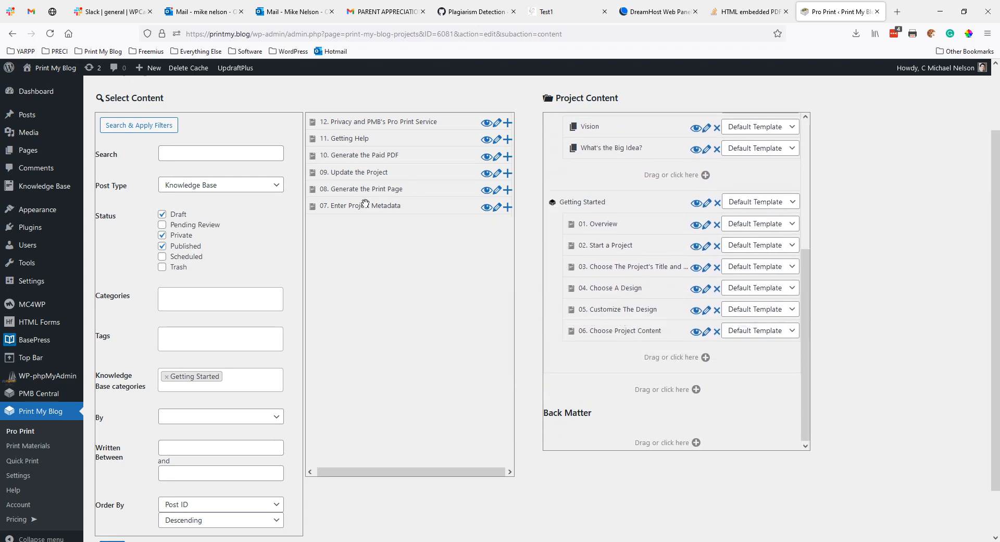
left_click_drag(365, 205, 596, 328)
left_click_drag(365, 189, 648, 333)
left_click_drag(389, 171, 569, 330)
left_click_drag(354, 156, 571, 333)
left_click_drag(352, 140, 589, 374)
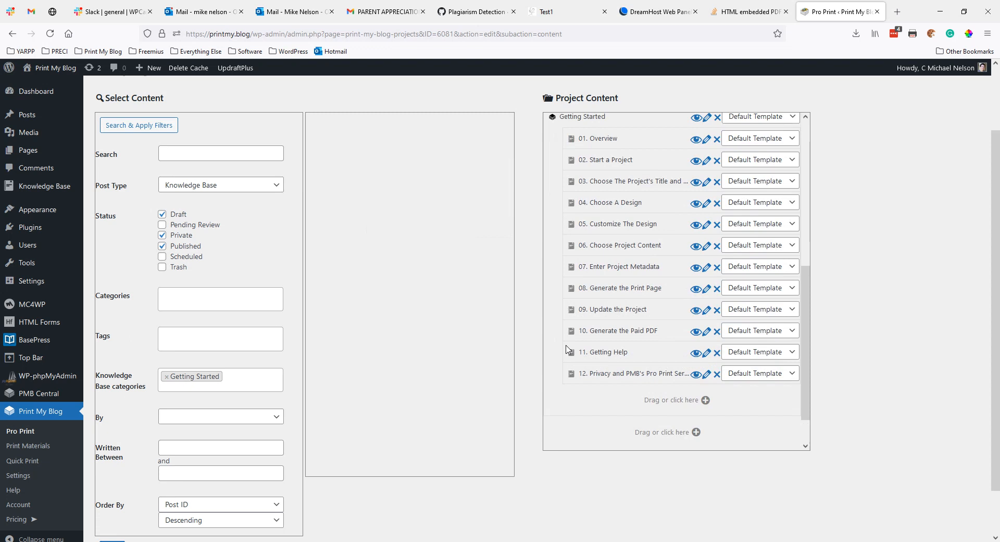
scroll(568, 349, "up", 1)
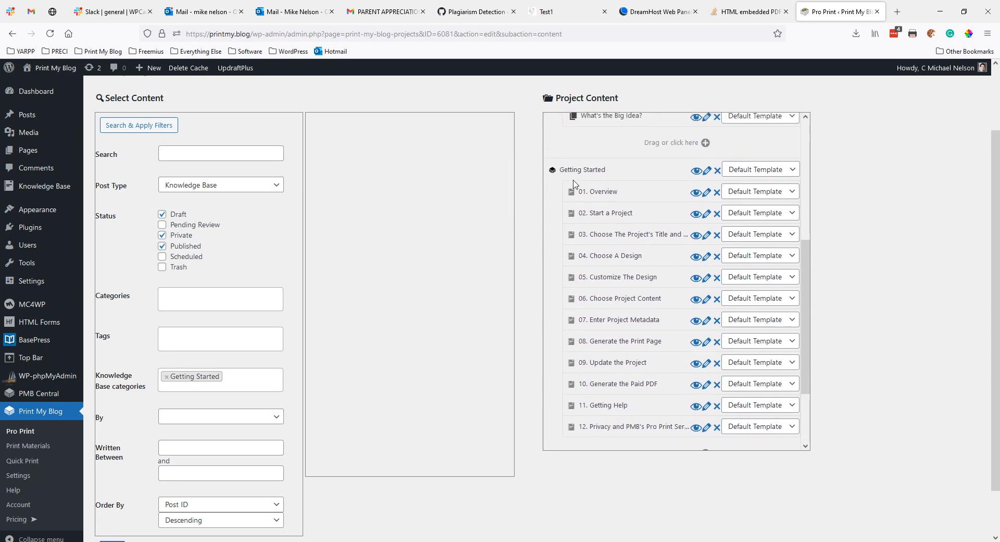
Step: Switch the category filter from Getting Started to PDF Designs and list those articles
left_click(167, 376)
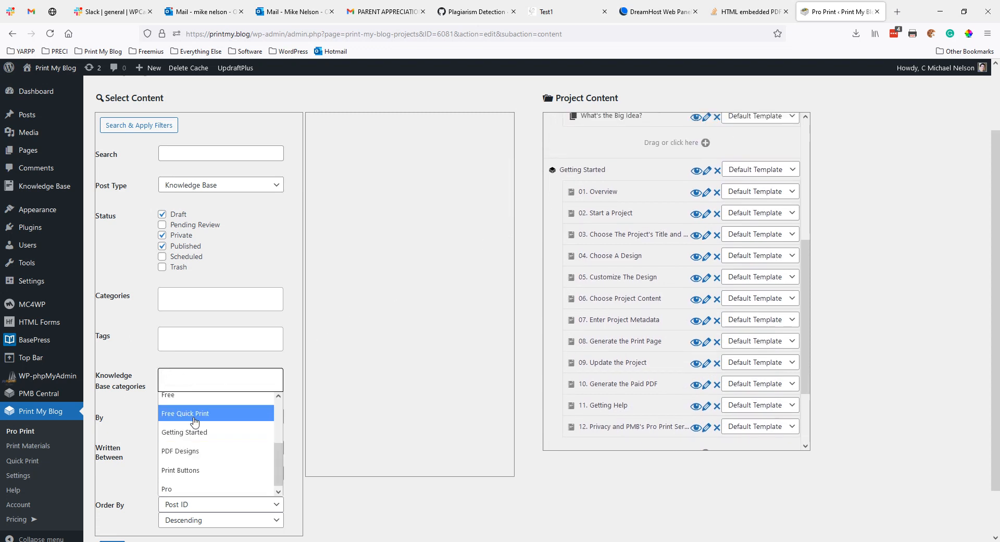
scroll(194, 420, "up", 1)
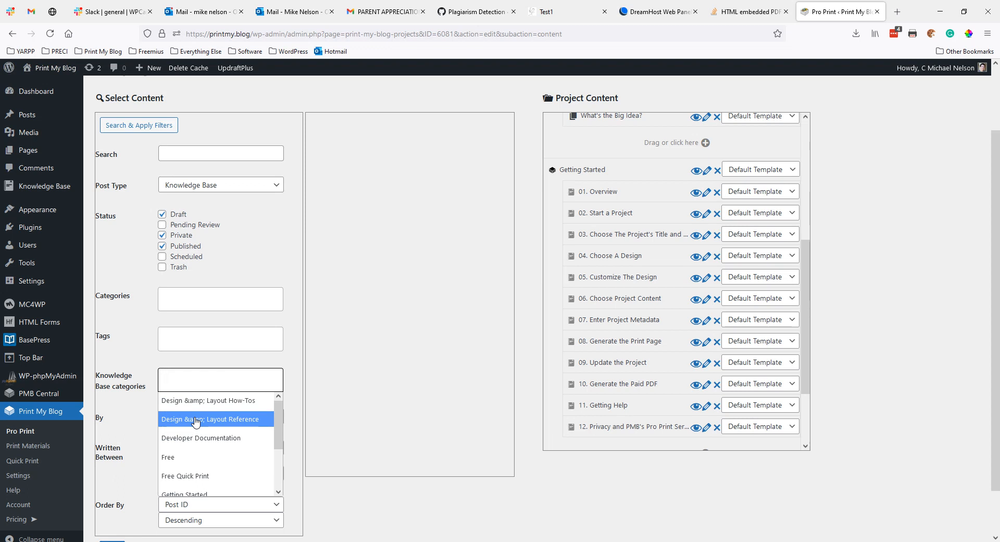
scroll(196, 422, "down", 1)
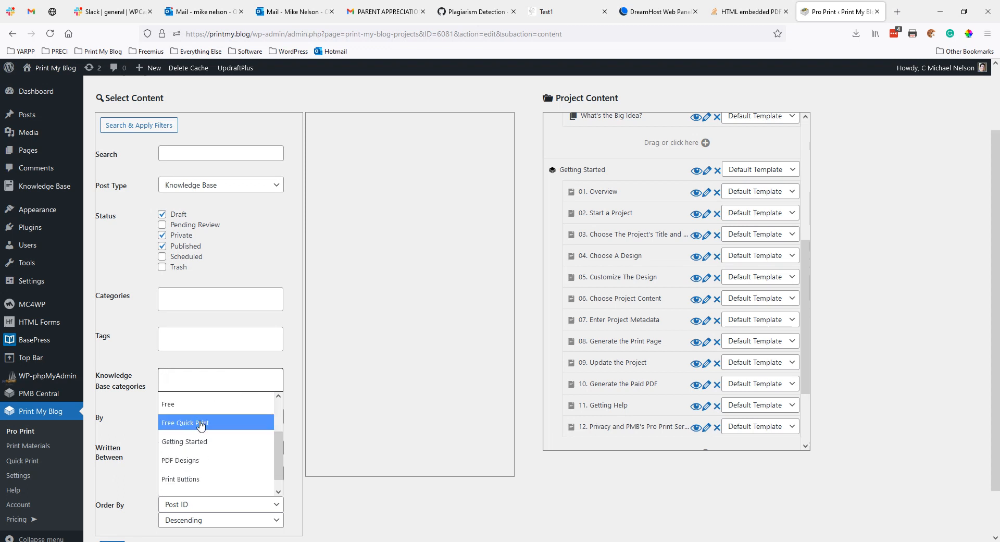
left_click(196, 462)
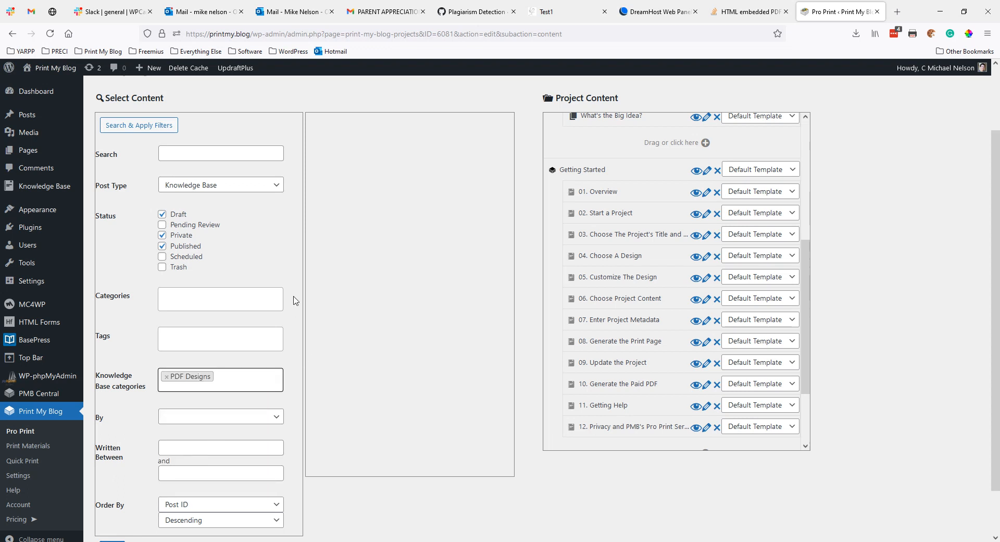
left_click(137, 126)
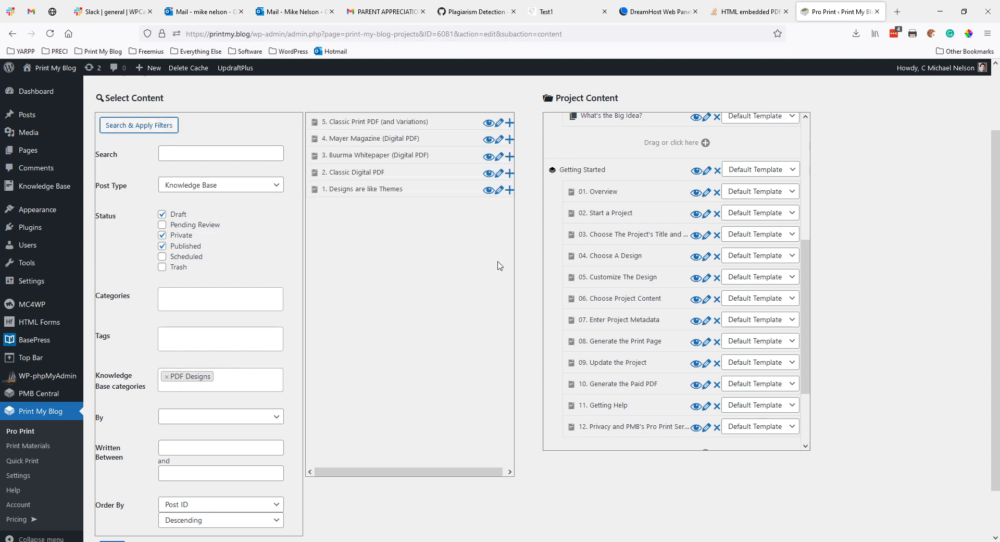
scroll(615, 270, "down", 1)
scroll(616, 270, "down", 1)
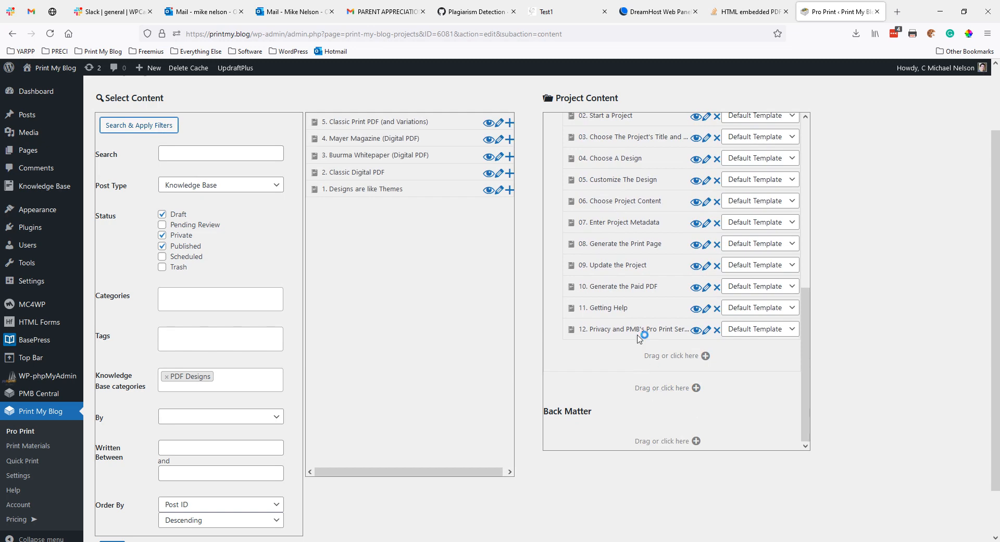
scroll(642, 338, "up", 2)
scroll(614, 254, "down", 1)
scroll(615, 253, "down", 2)
Step: Add a 'PDF Designs' part and nest Designs are like Themes through Classic Print PDF under it
left_click(673, 388)
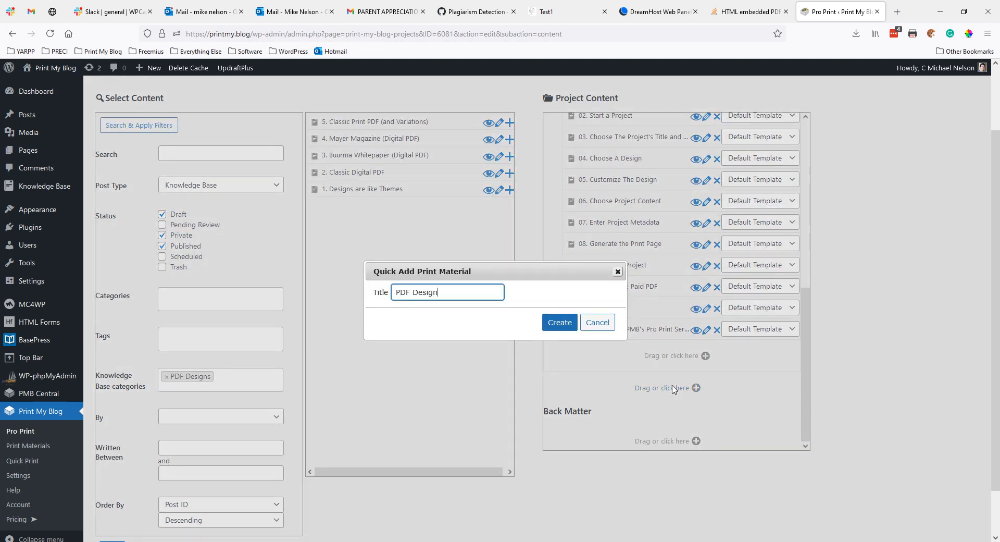
left_click(559, 322)
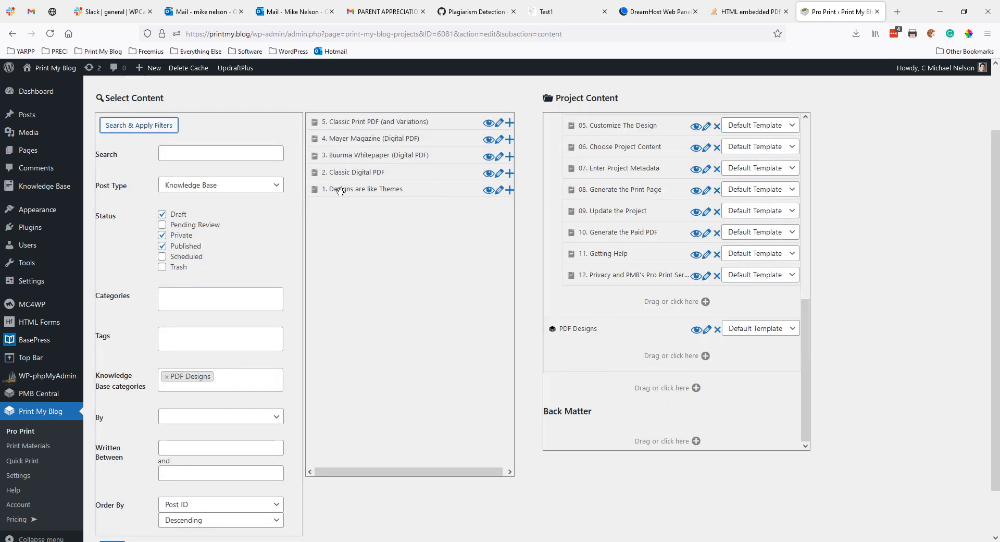
left_click_drag(337, 189, 622, 358)
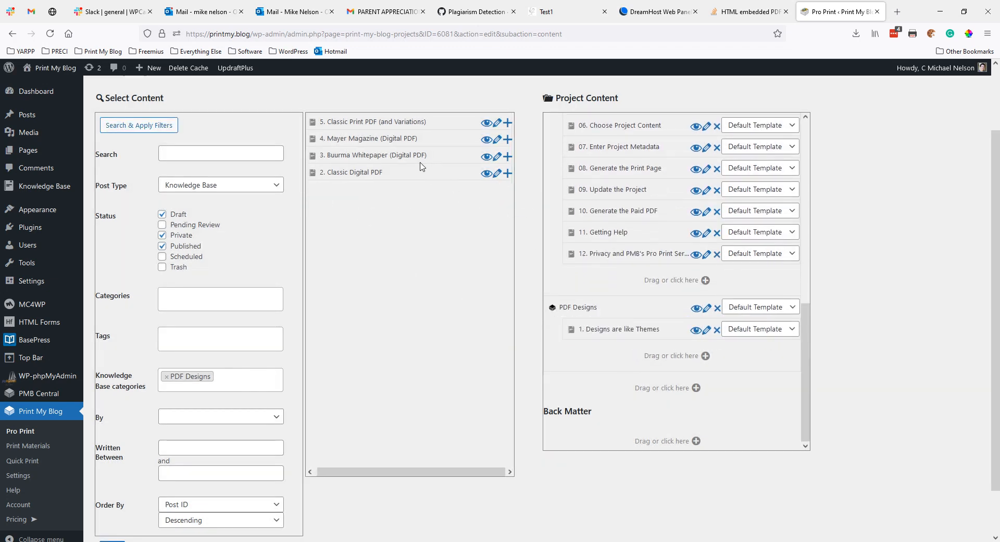
left_click_drag(397, 169, 630, 343)
left_click_drag(371, 155, 616, 334)
left_click_drag(382, 147, 641, 342)
left_click_drag(407, 122, 625, 329)
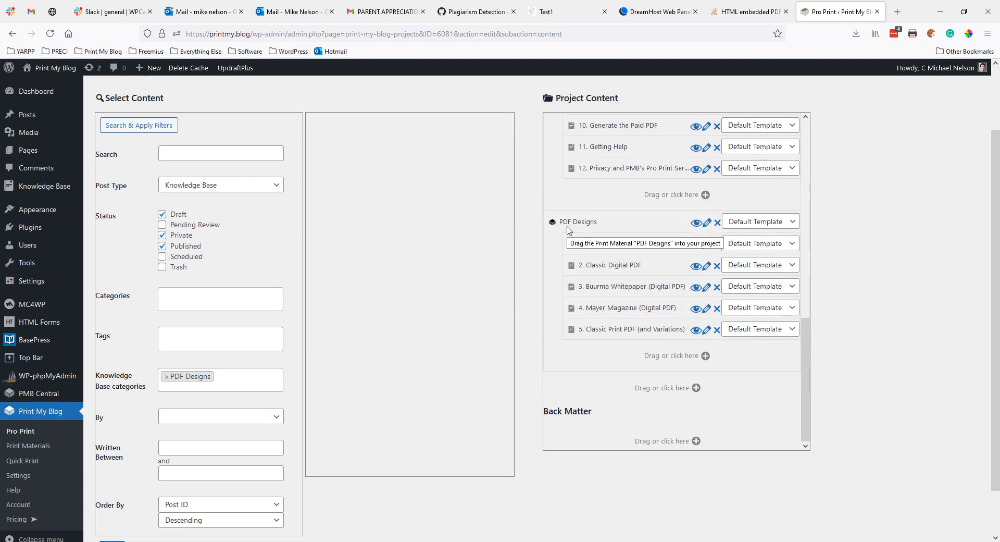
scroll(578, 380, "down", 1)
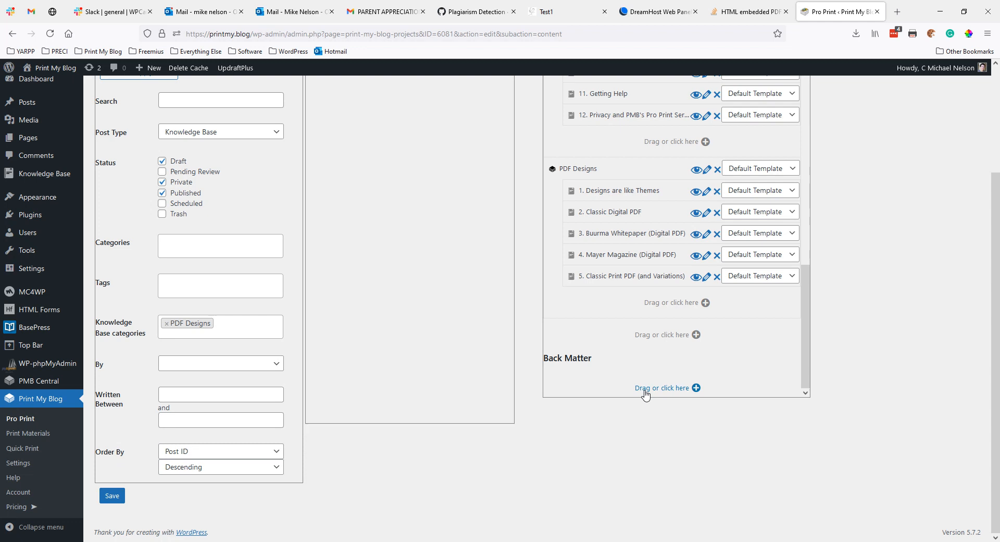
Step: Open the WordPress Pages list in a new tab
right_click(25, 145)
left_click(52, 151)
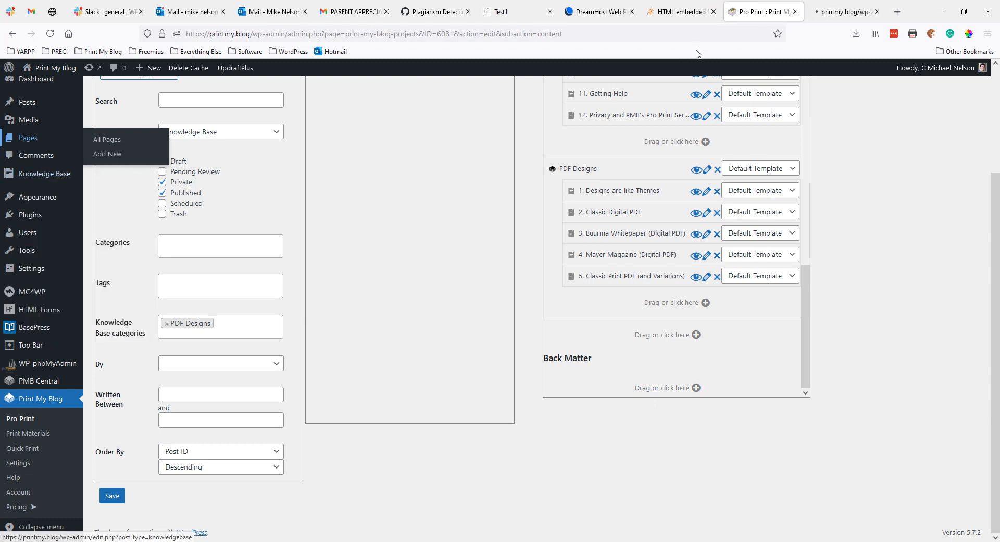
left_click(848, 16)
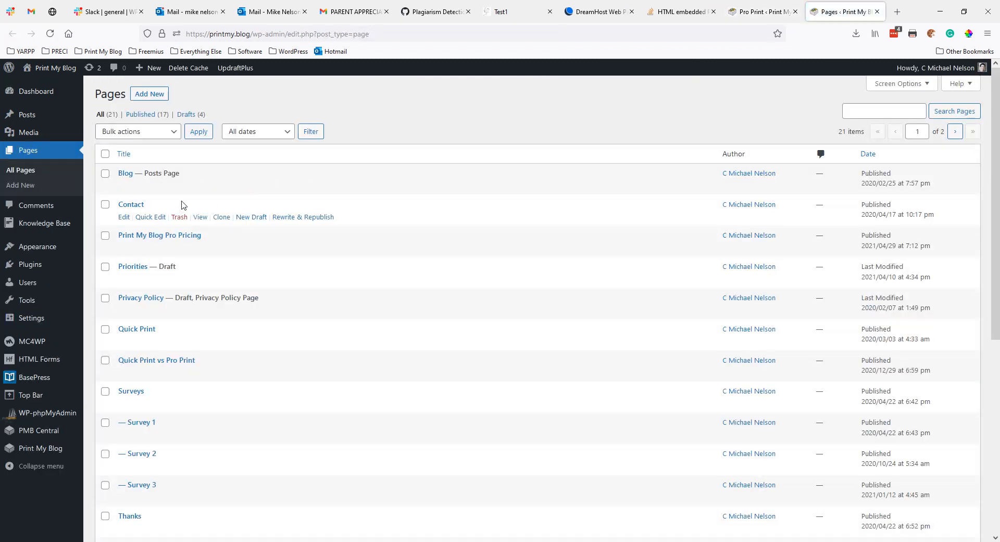
Step: Create a page titled 'How This Book/Website was Made' and save it as a draft
left_click(154, 94)
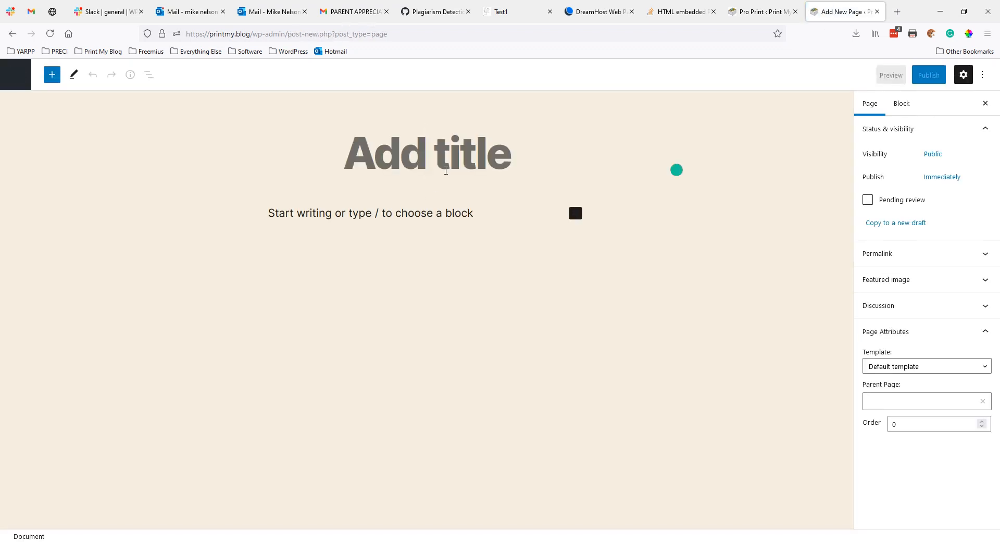
type("How THis")
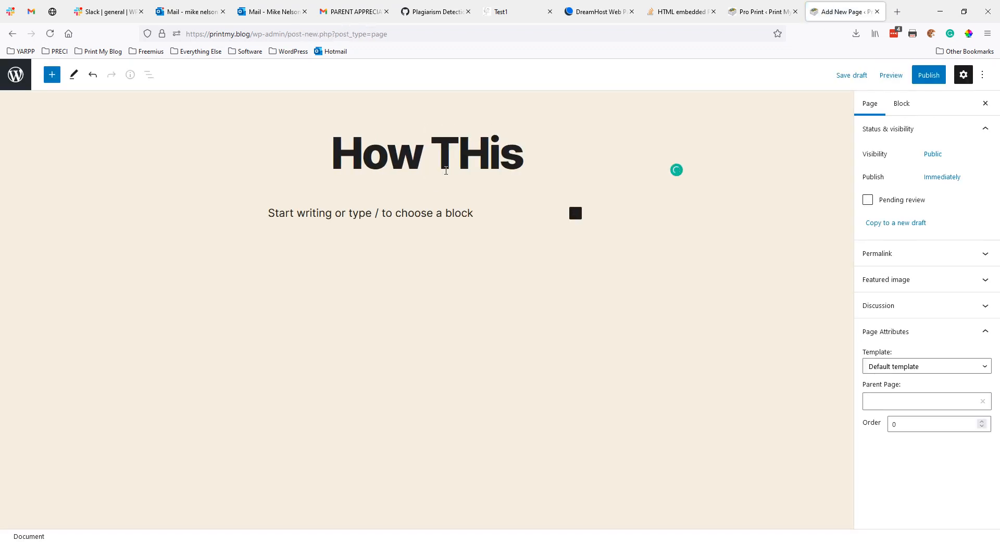
key("BackSpace")
key("BackSpace")
key("BackSpace")
type("his Book/")
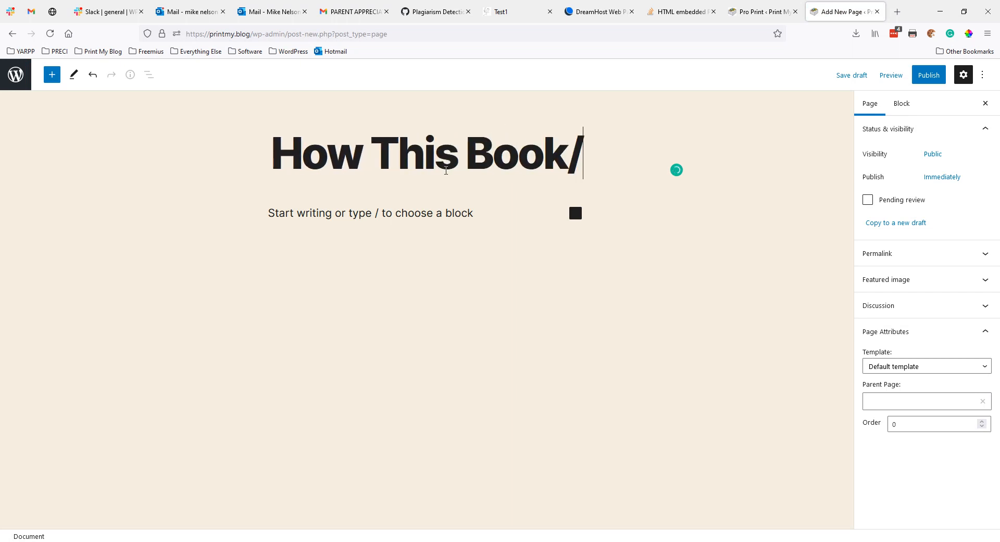
type("Website w")
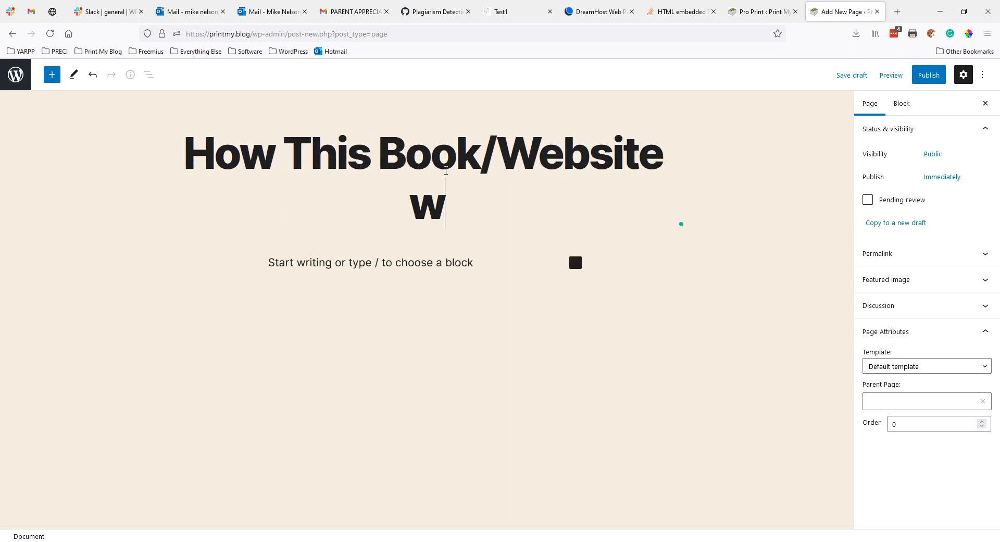
type("as Made")
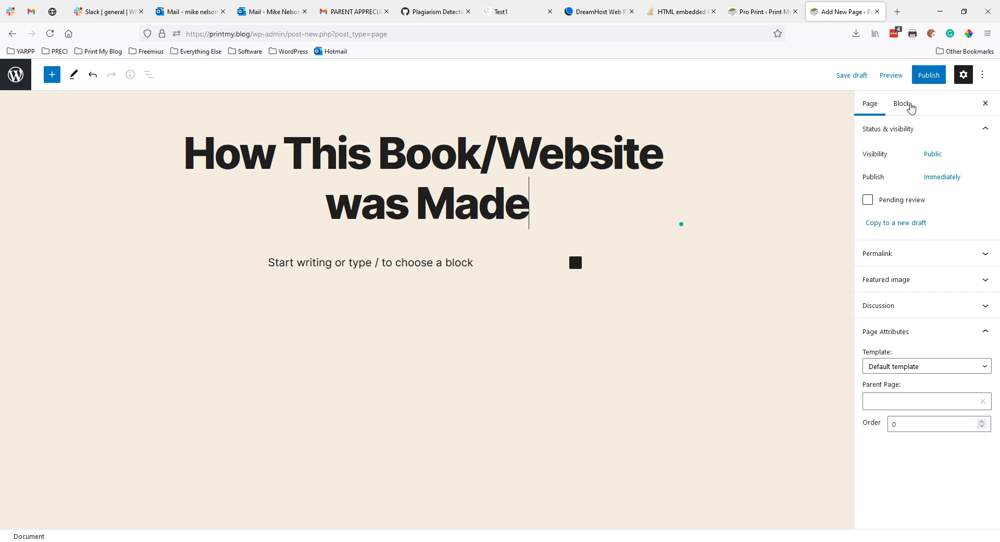
left_click(853, 77)
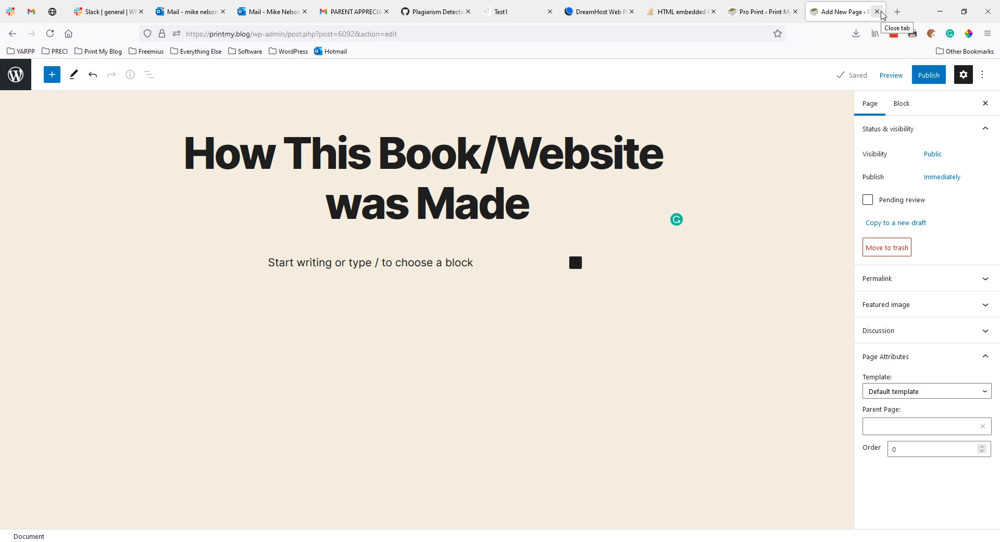
Step: Save a draft post 'How Print My Blog Got Started' in the Free category, then return to Posts
left_click(24, 81)
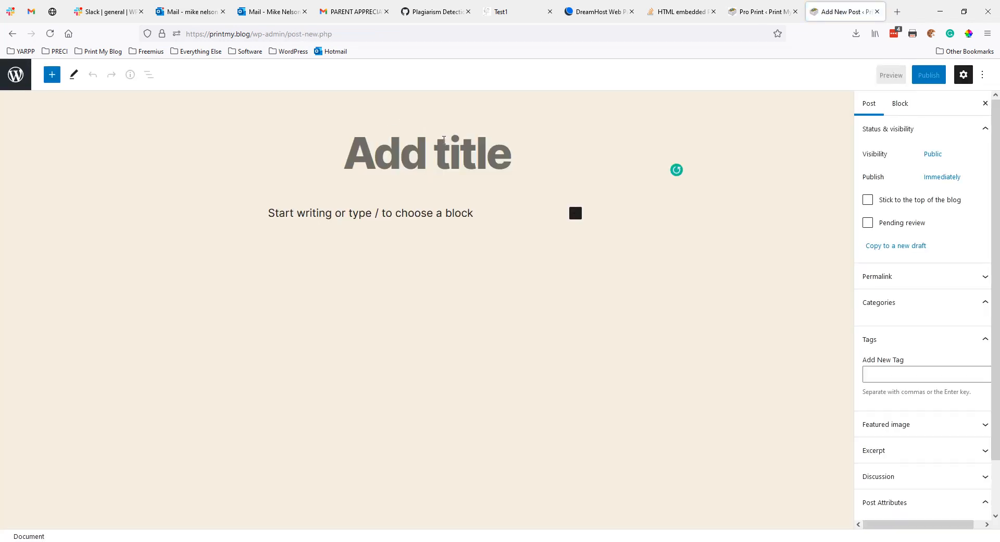
type("How Print M")
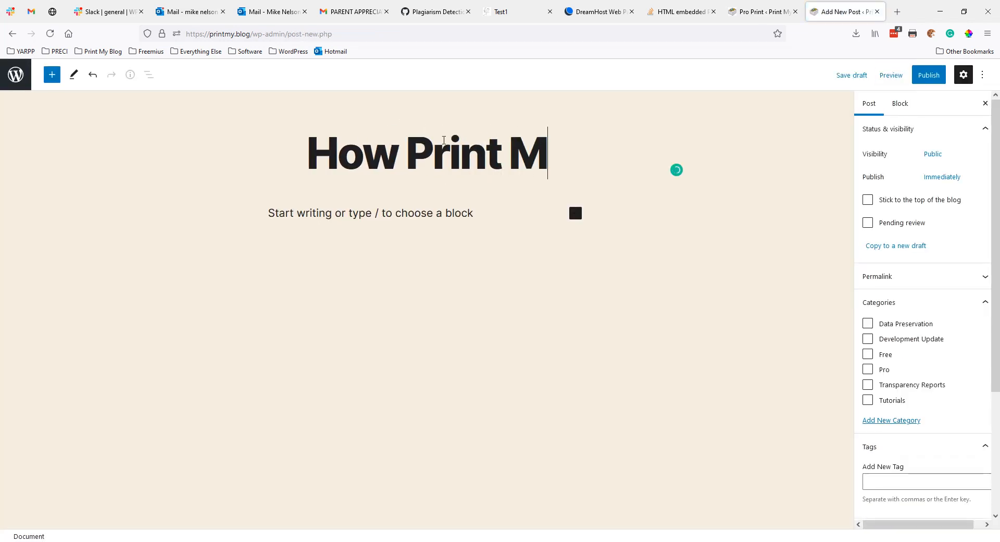
type("y Blog Got Started")
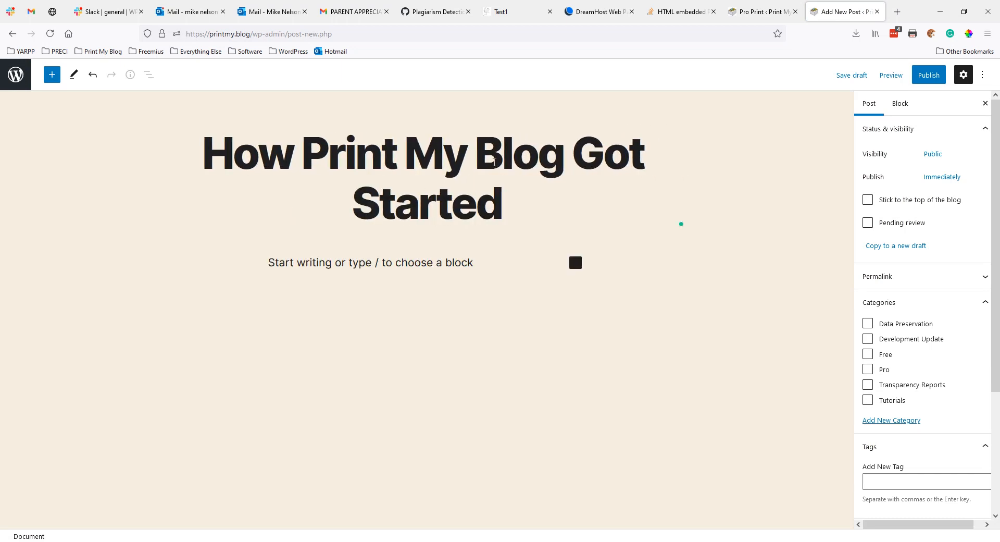
left_click(844, 82)
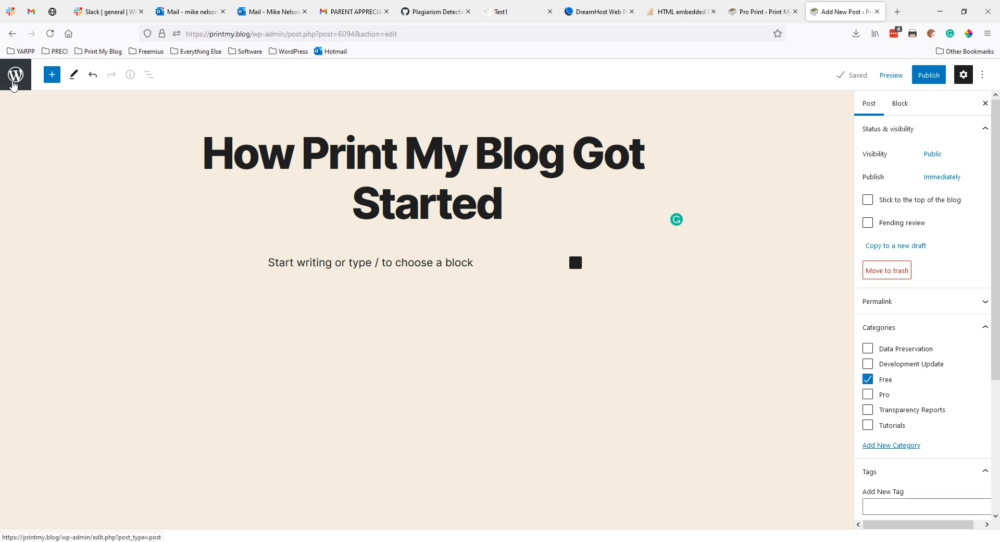
left_click(13, 83)
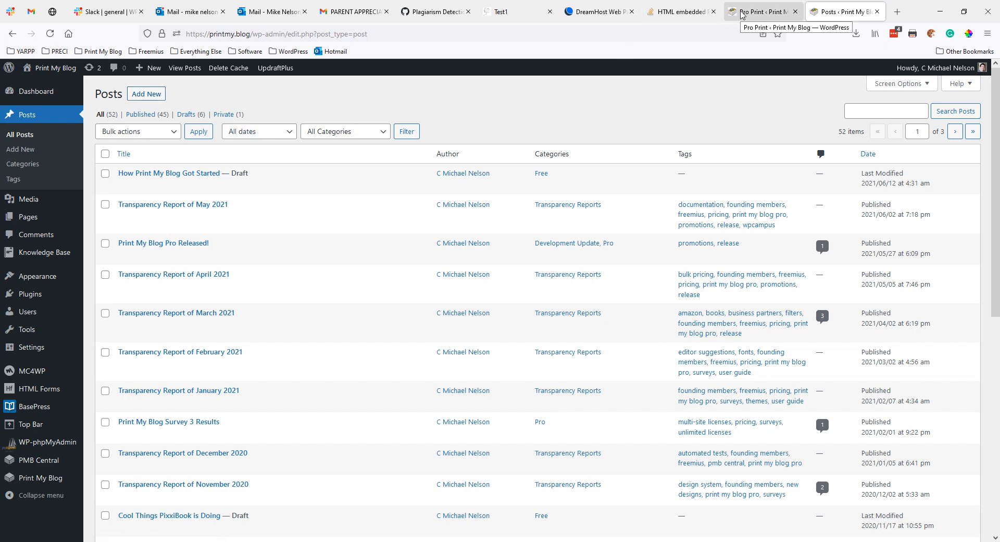
Step: Search Pages without a category filter and add 'How This Book/Website was Made' to Back Matter
left_click(877, 12)
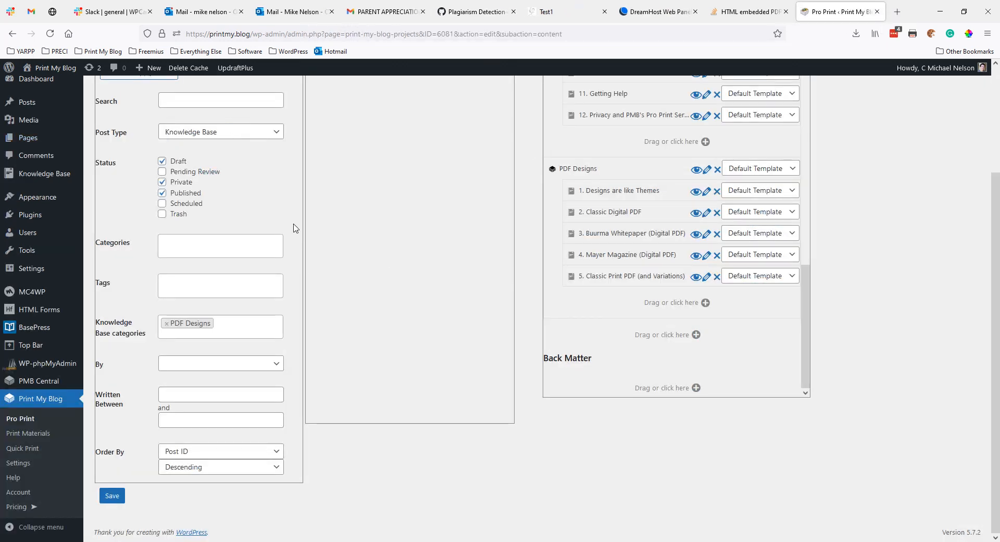
scroll(293, 228, "up", 2)
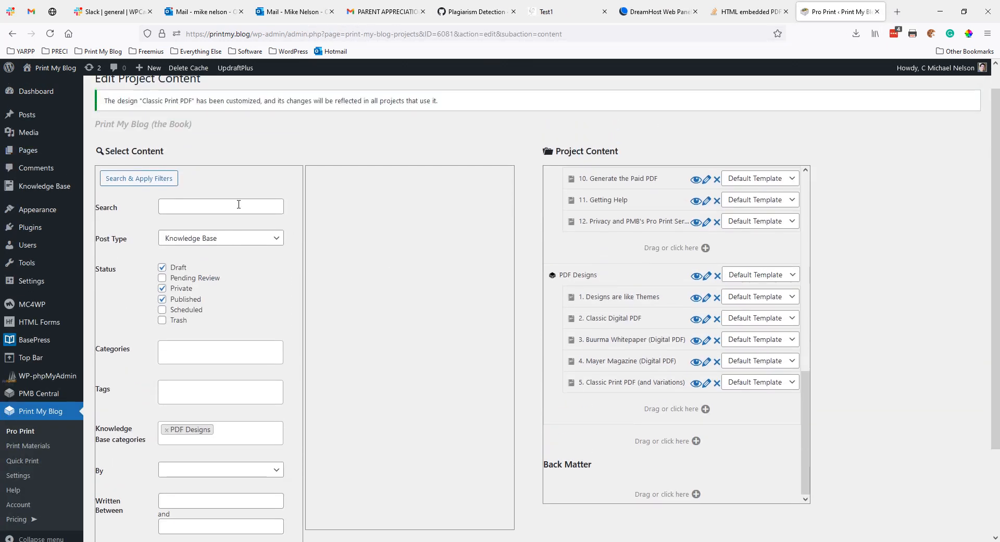
left_click(186, 244)
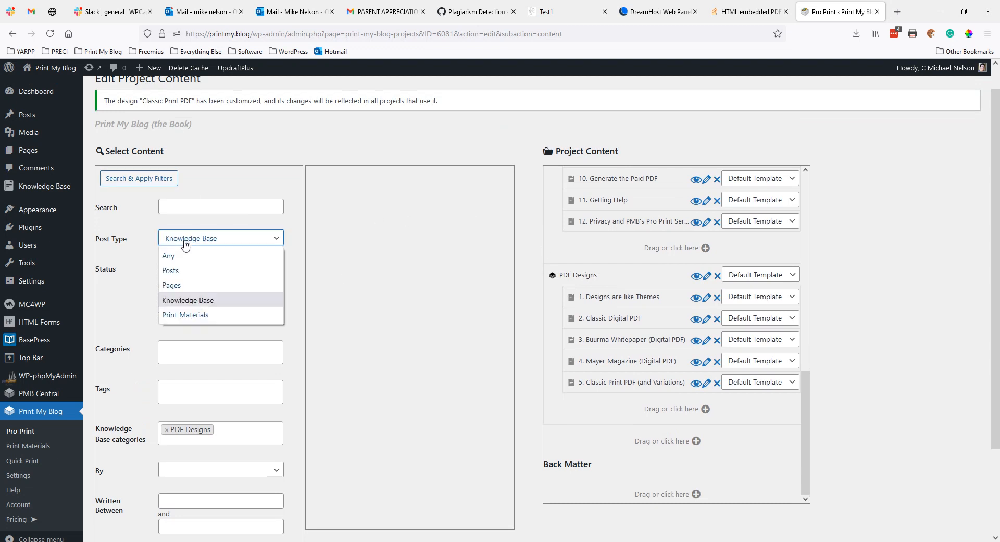
left_click(181, 285)
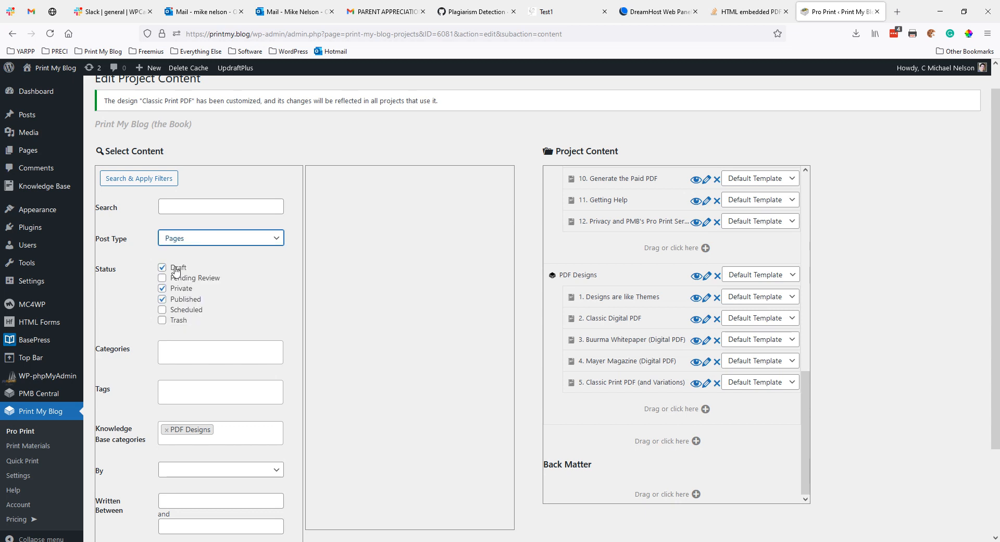
left_click(166, 429)
left_click(136, 379)
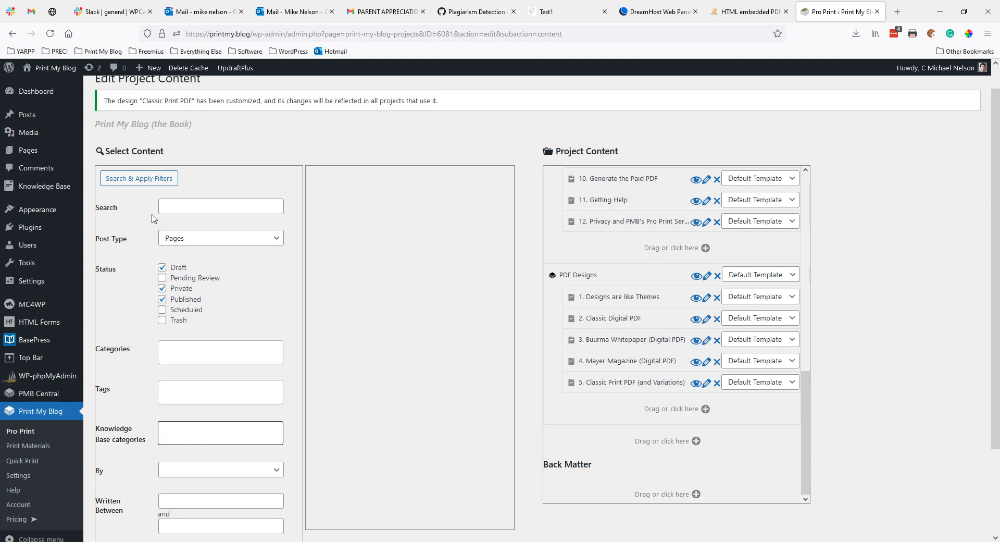
left_click(158, 177)
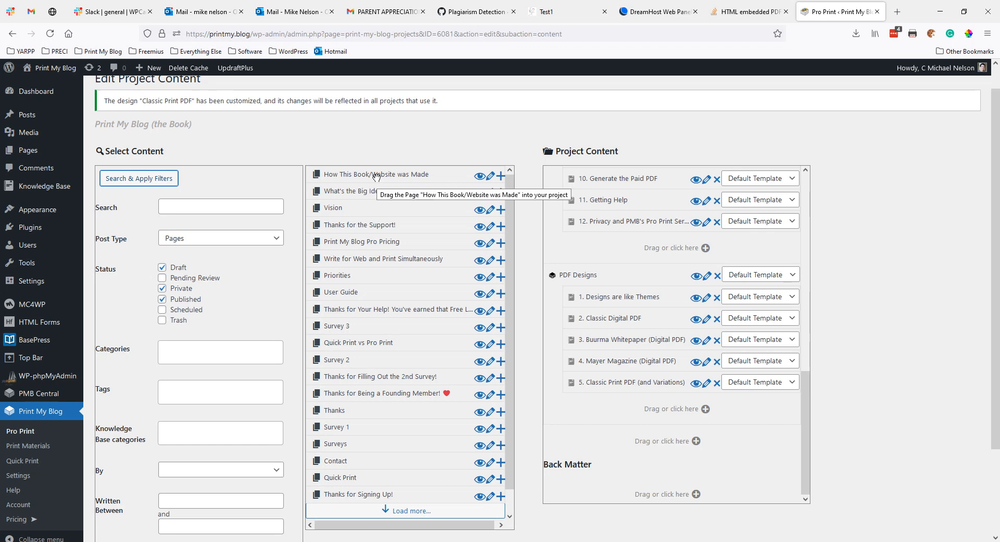
left_click_drag(376, 177, 641, 487)
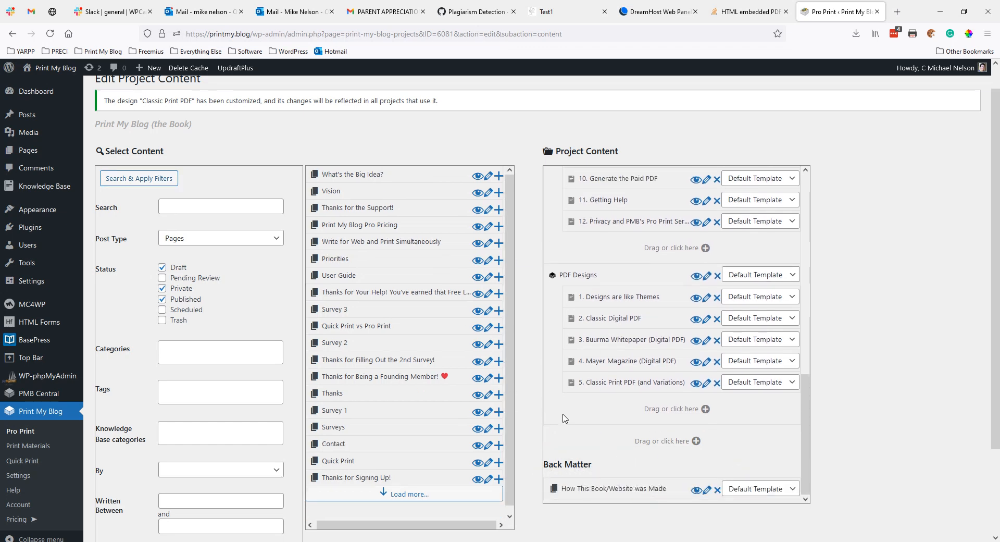
Step: Search Posts and add 'How Print My Blog Got Started' to Back Matter
scroll(529, 404, "down", 1)
left_click(176, 187)
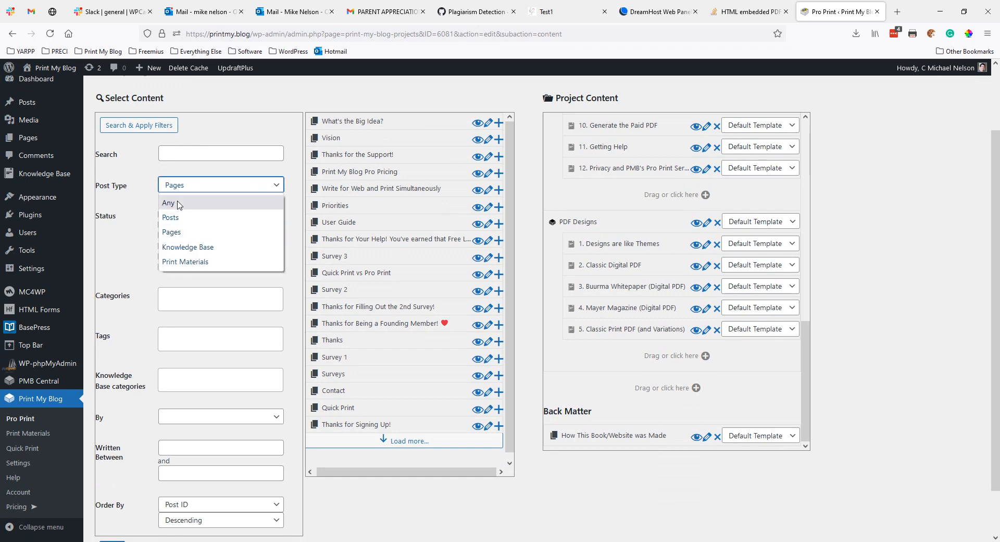
left_click(171, 217)
left_click(139, 125)
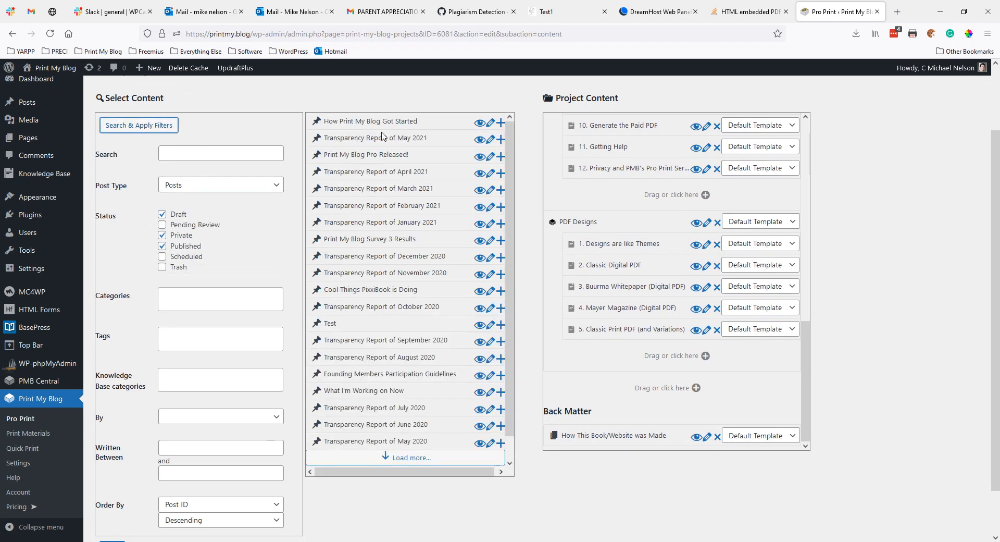
left_click_drag(379, 125, 616, 373)
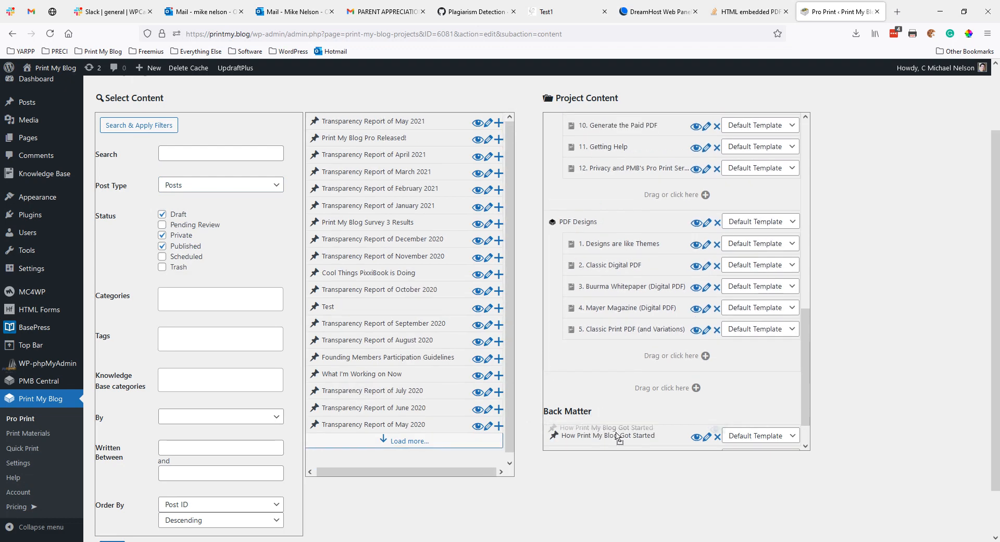
scroll(663, 443, "down", 2)
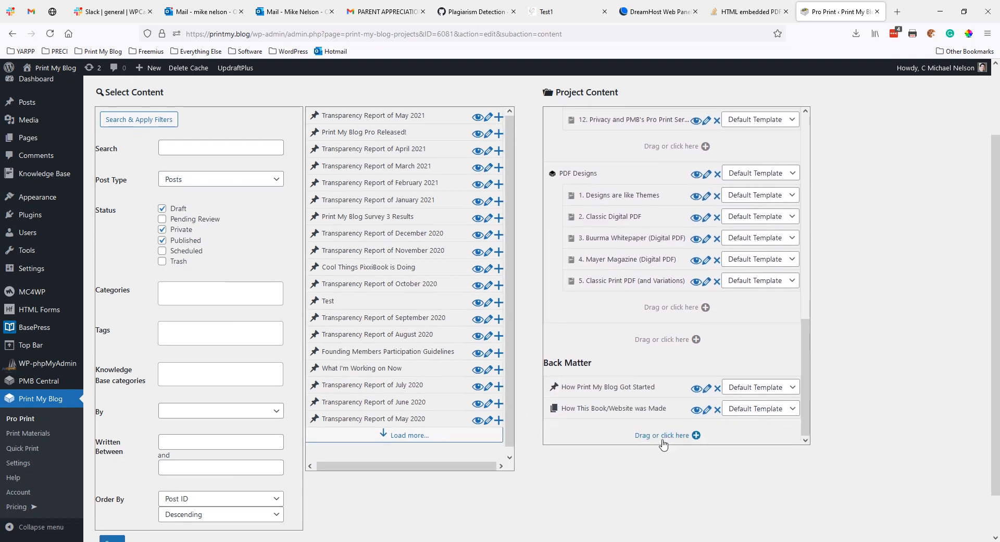
Step: Quick-add an 'About the Author' print material at the end of Back Matter
left_click(679, 386)
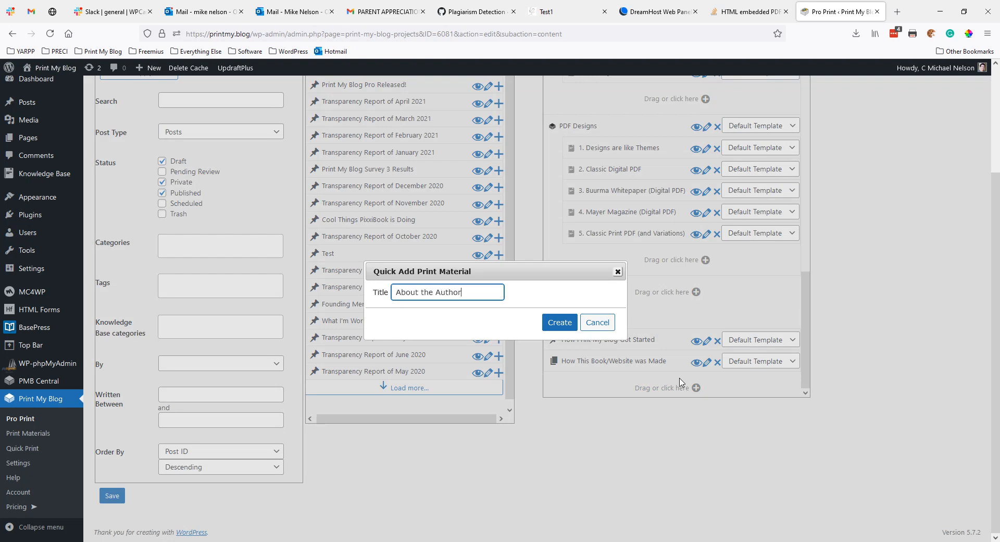
left_click(566, 327)
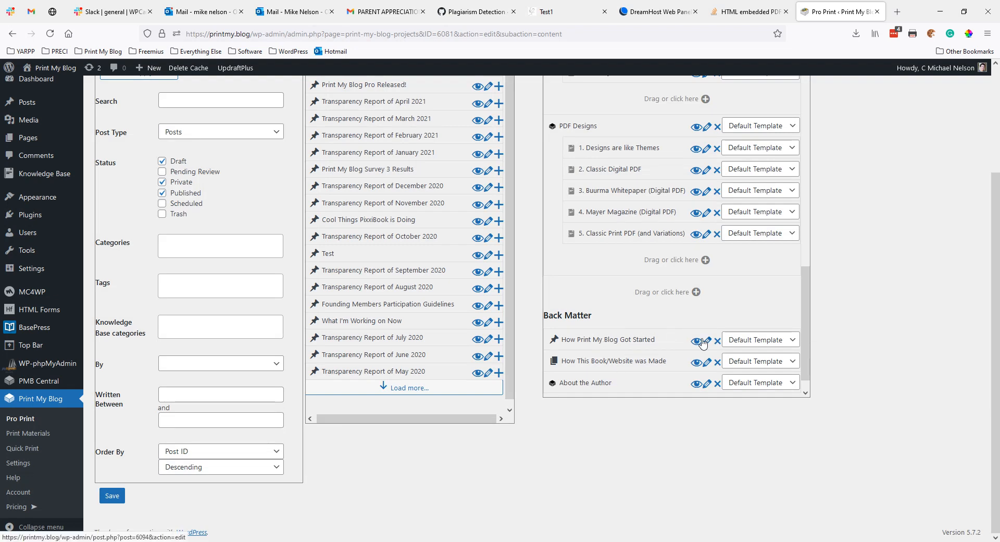
scroll(678, 319, "up", 4)
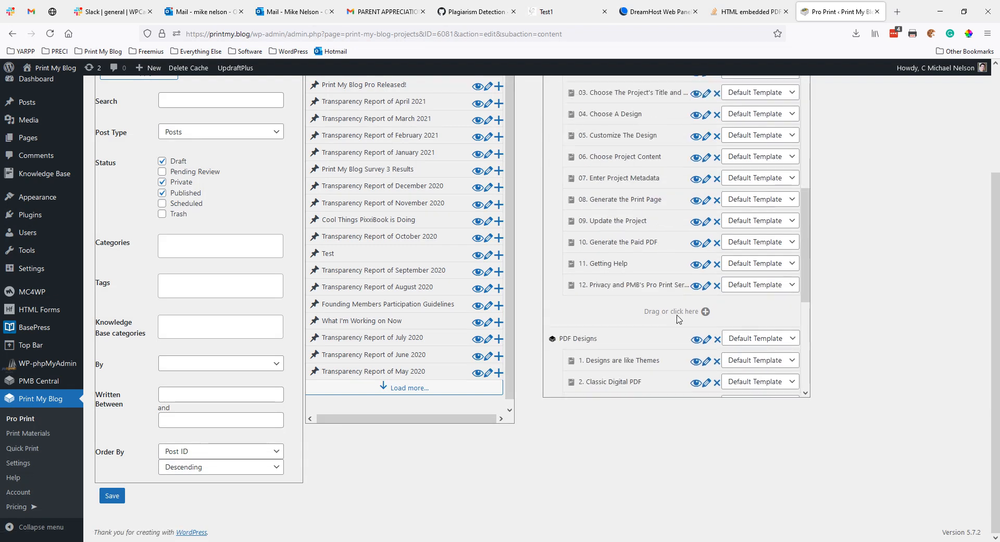
scroll(677, 318, "up", 6)
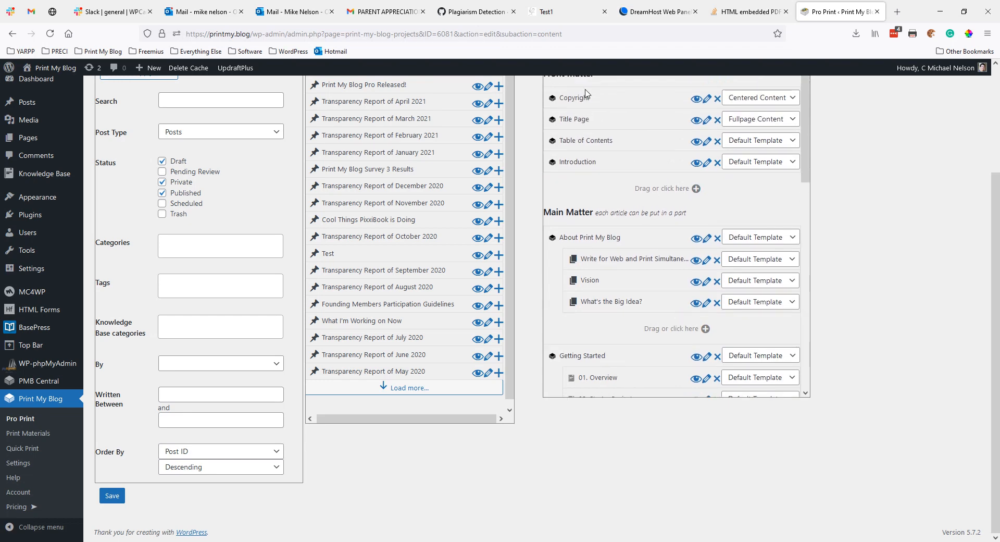
scroll(588, 94, "up", 2)
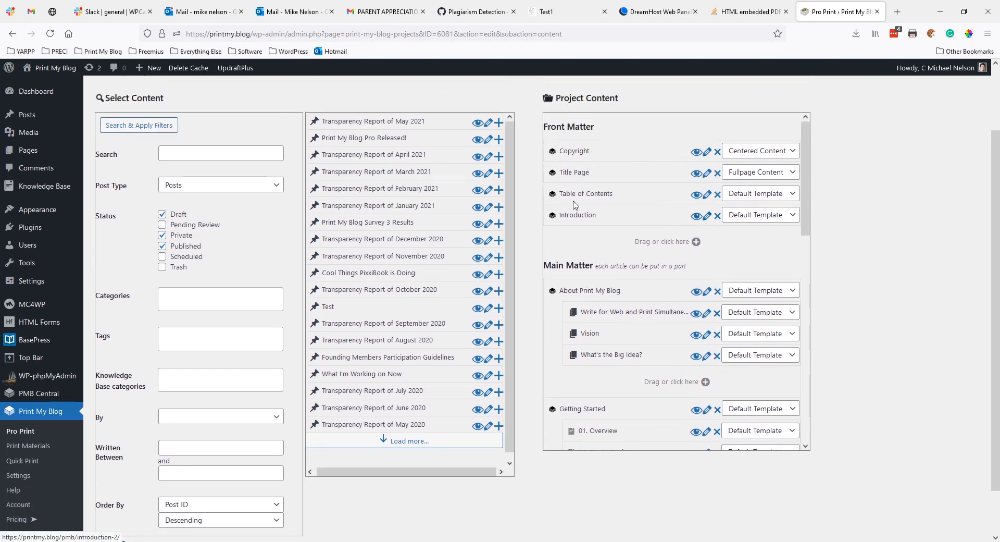
Step: Write the Introduction's opening paragraph on getting started with Print My Blog, update it, and close
left_click(706, 215)
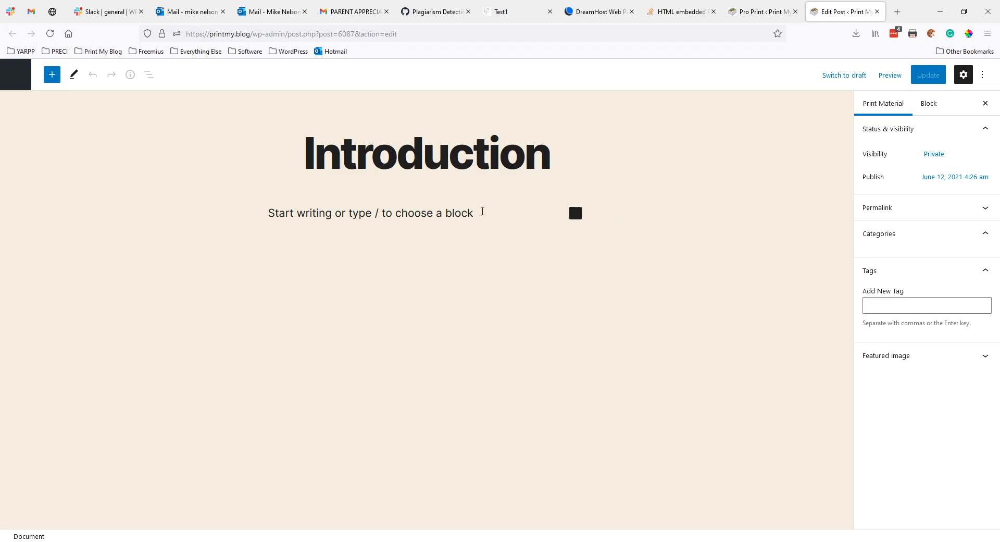
left_click(442, 213)
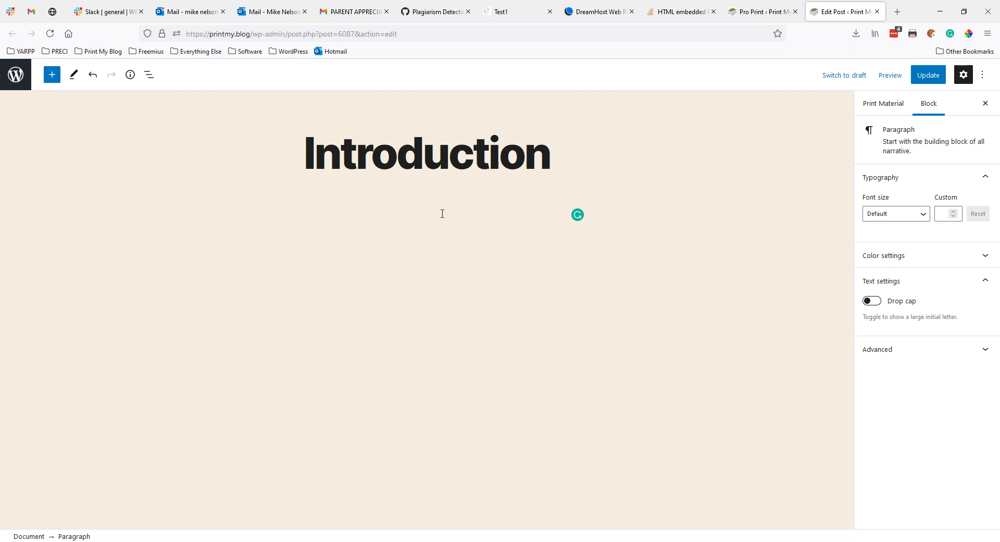
type("The")
type("s book")
type(" is intende")
type("d to help you ")
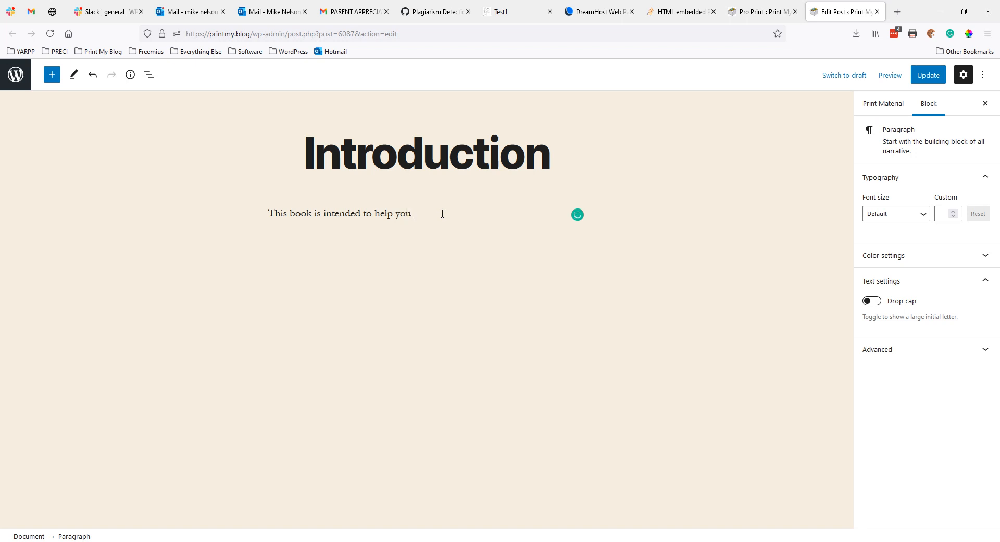
type("get started using PRint")
type(" My BLo")
type("og")
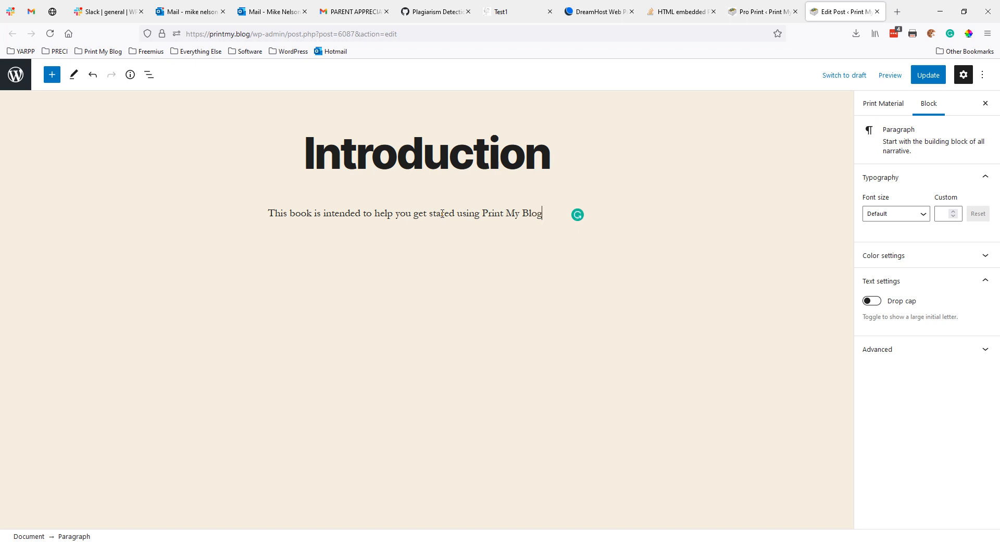
type(",a nd")
type("give")
type(" you some ideas of")
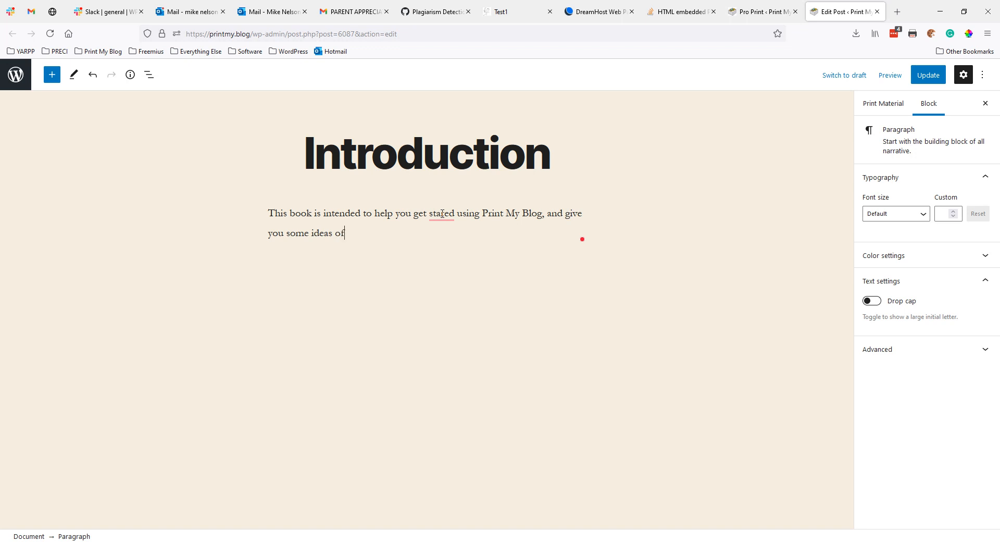
type(" how to use it int he f")
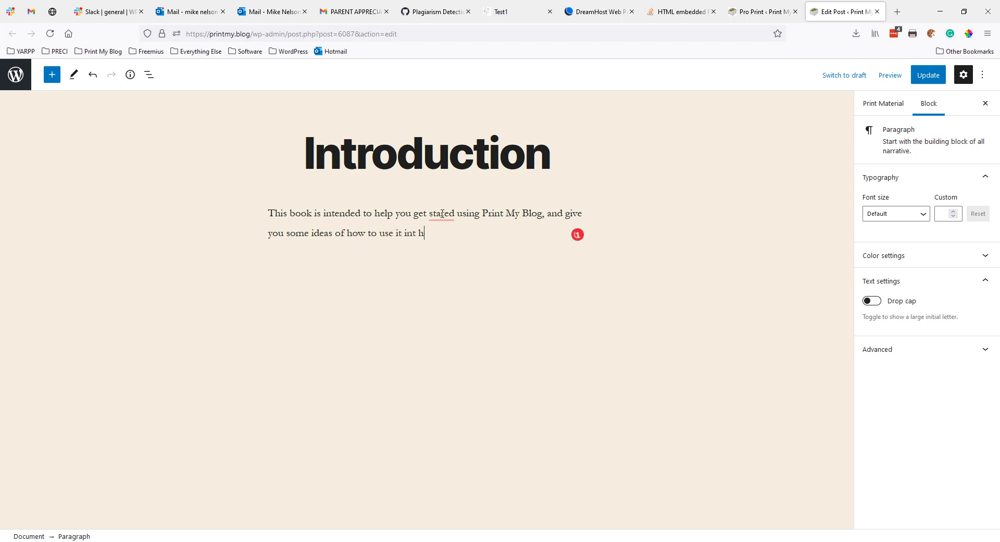
key("BackSpace")
key("BackSpace")
key("BackSpace")
type("futu")
left_click(919, 75)
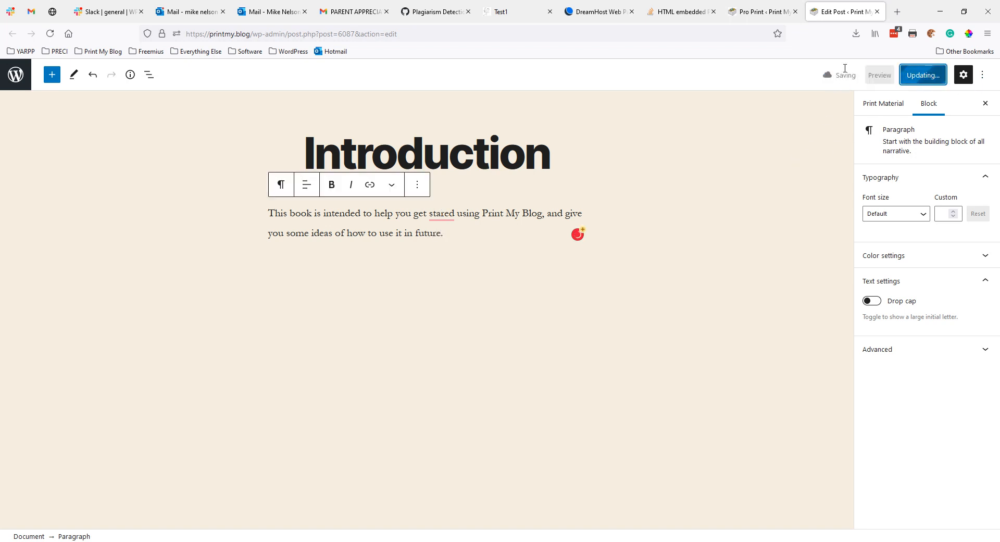
left_click(878, 13)
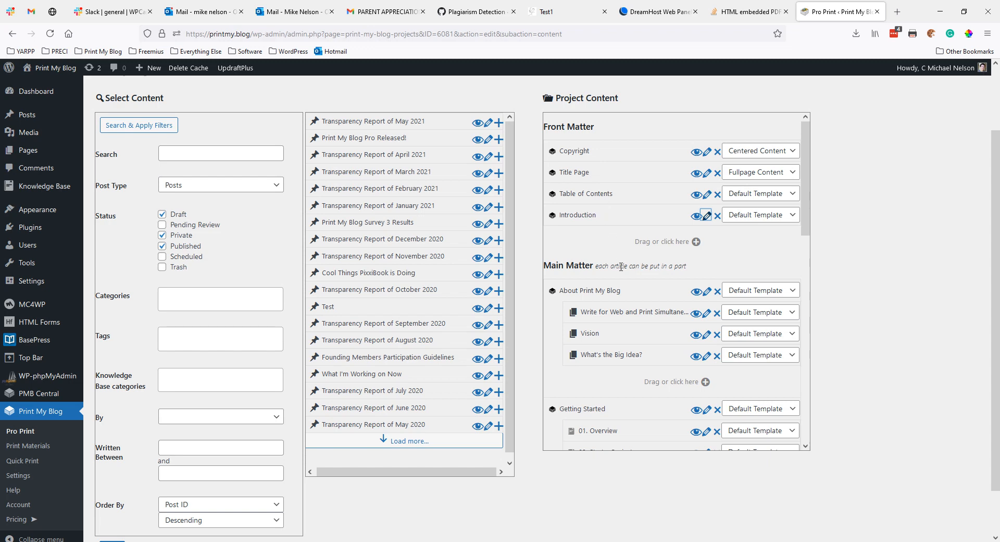
Step: Review the full Project Content list from top to bottom, then save it
scroll(621, 266, "down", 2)
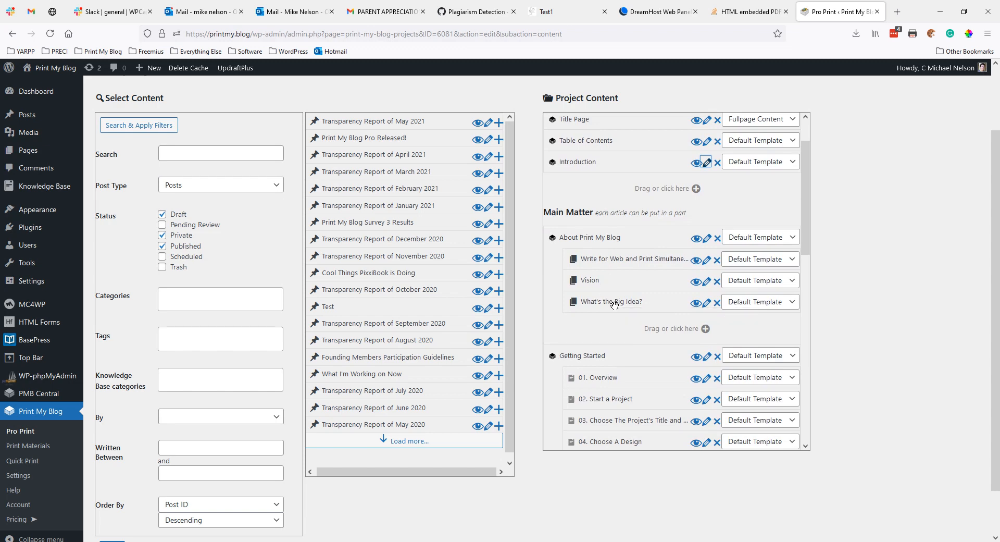
scroll(638, 320, "down", 4)
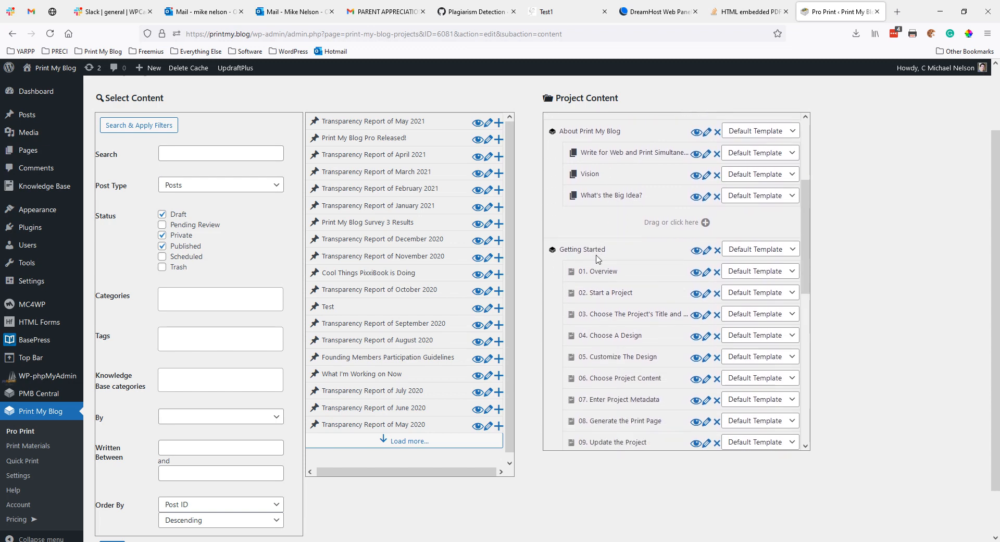
scroll(602, 249, "down", 2)
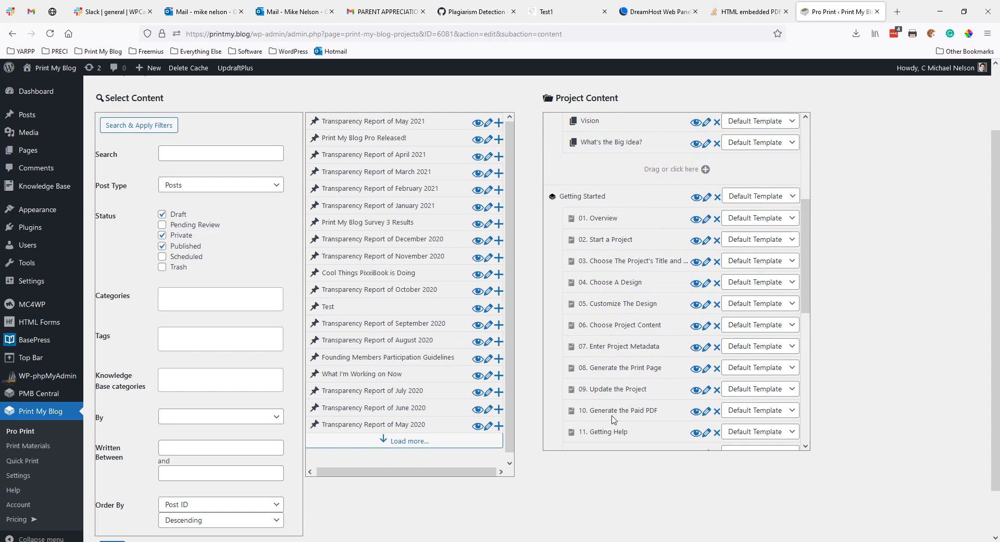
scroll(612, 419, "down", 6)
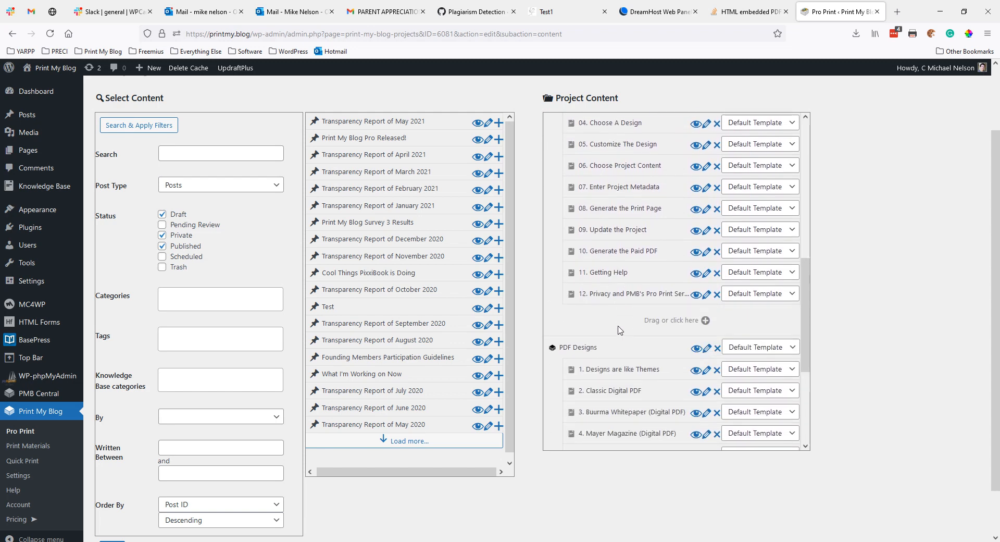
scroll(614, 339, "down", 2)
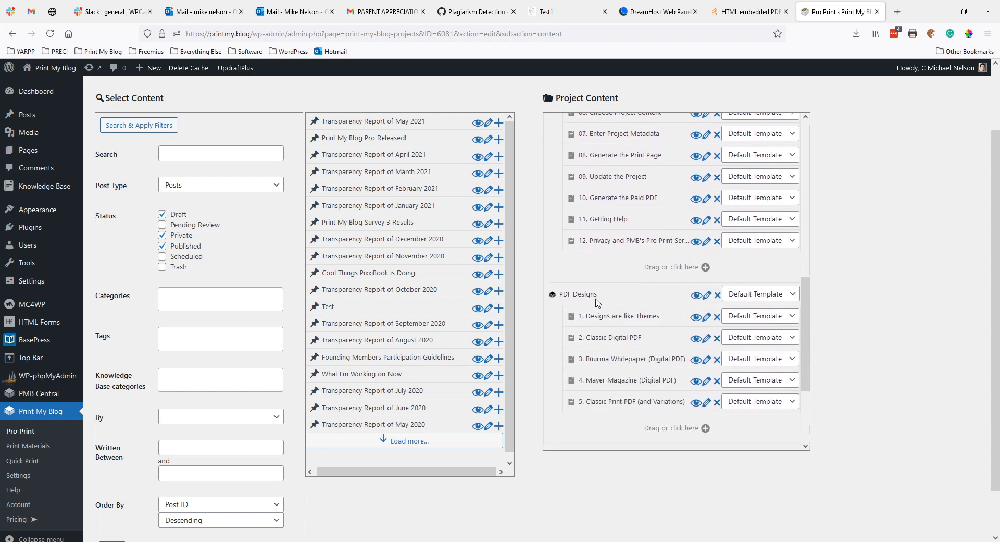
scroll(599, 305, "down", 2)
scroll(605, 306, "down", 3)
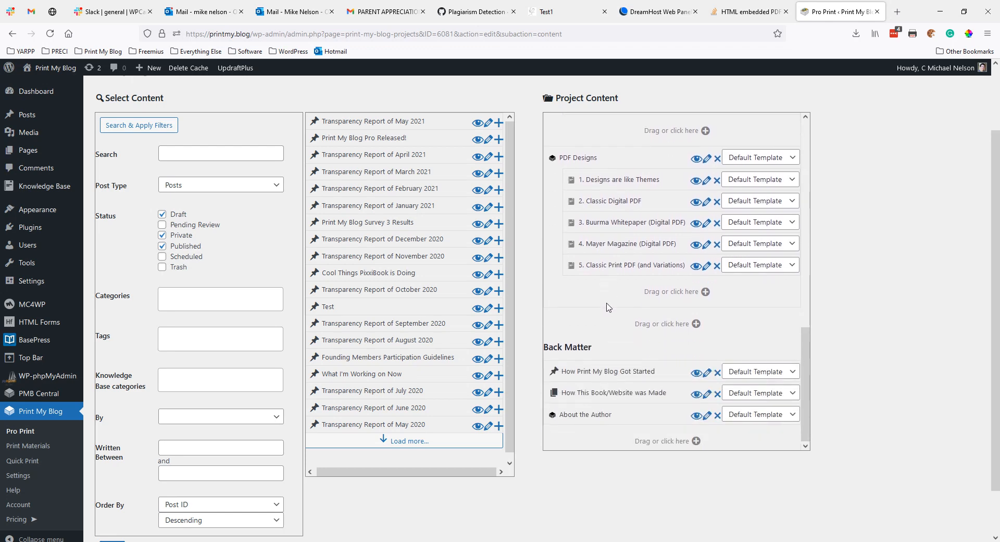
scroll(607, 308, "down", 1)
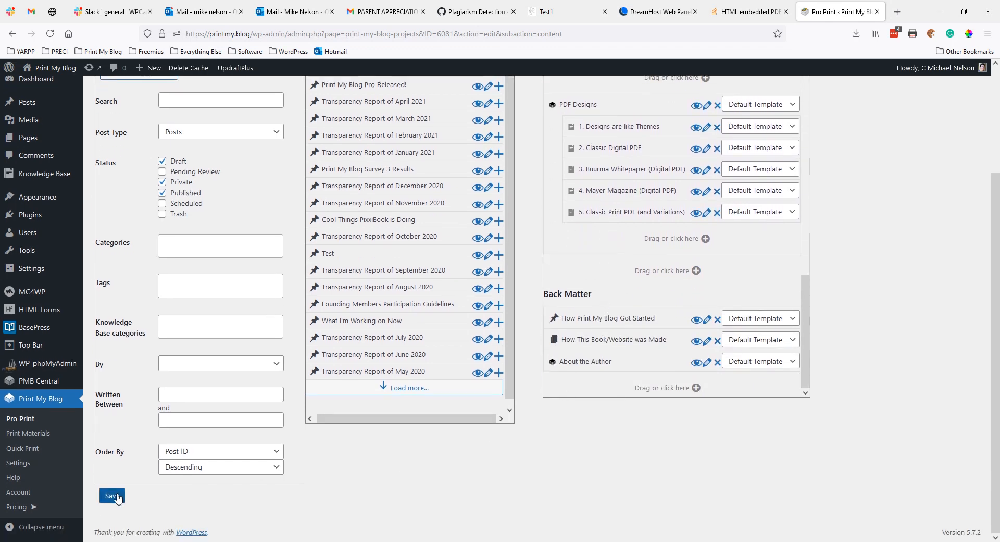
left_click(117, 498)
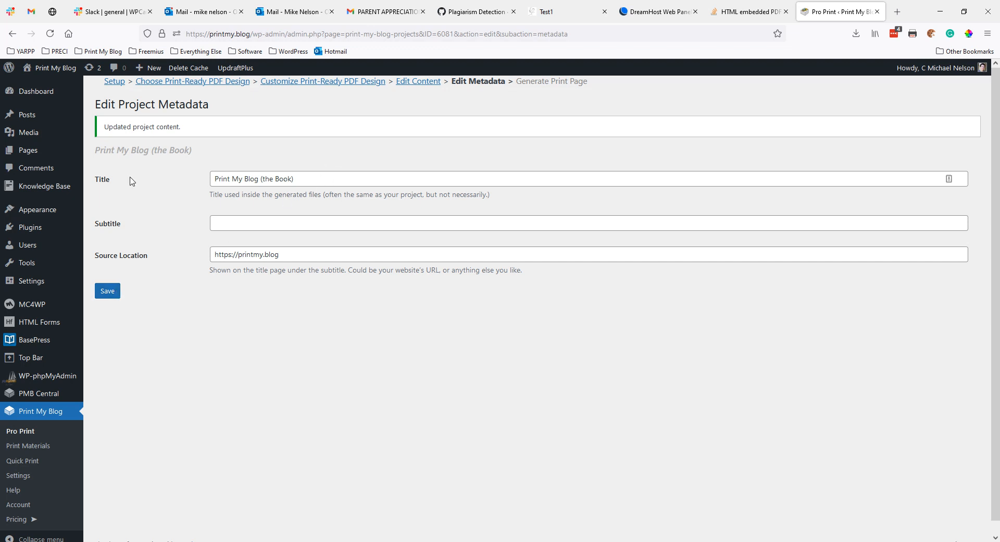
Step: Leave the book title and source location unchanged and save the project metadata
left_click_drag(310, 178, 201, 191)
left_click(201, 191)
left_click(245, 255)
left_click_drag(245, 256, 195, 257)
left_click(195, 257)
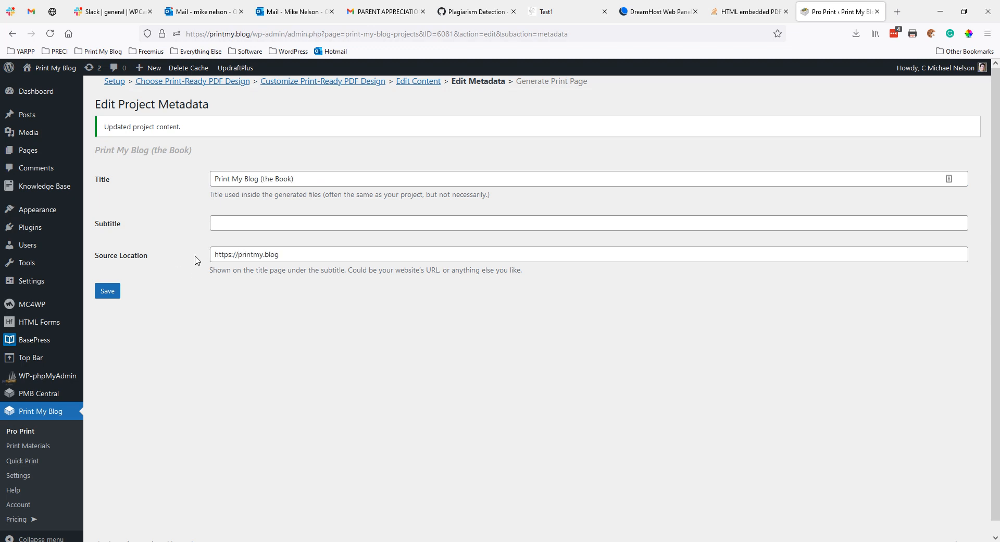
left_click(118, 292)
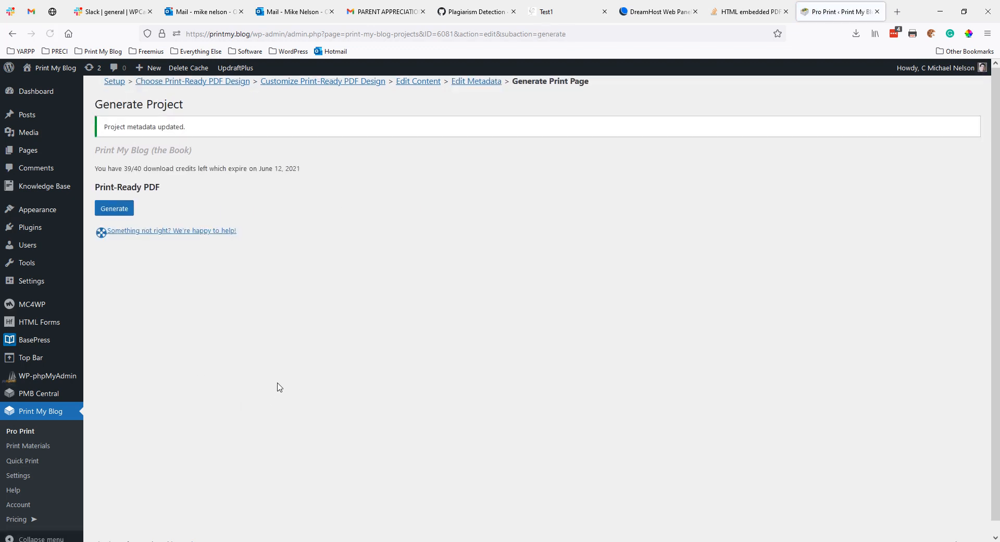
Step: Generate the book's Pro Print page and review its title page and contents in the preview
left_click(124, 208)
left_click(156, 208)
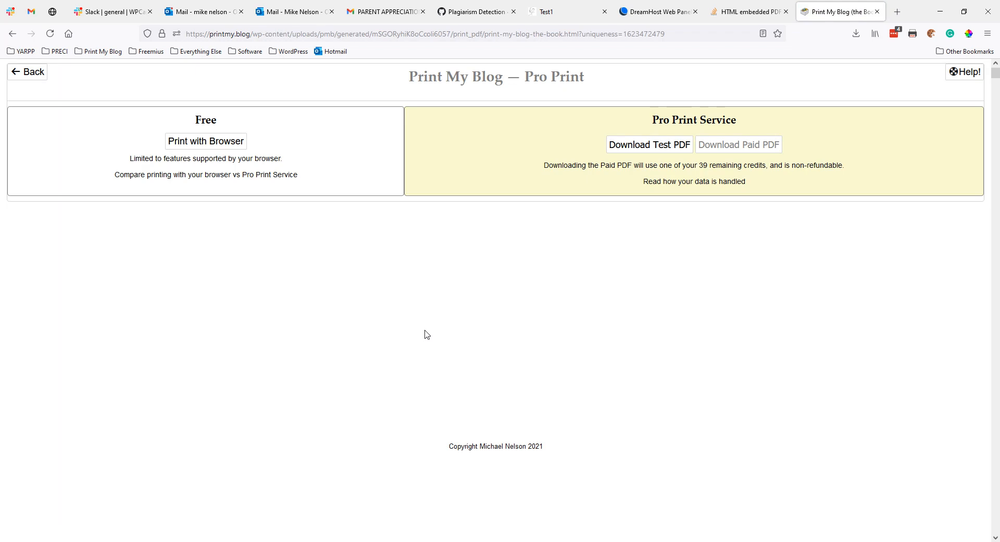
scroll(534, 300, "down", 6)
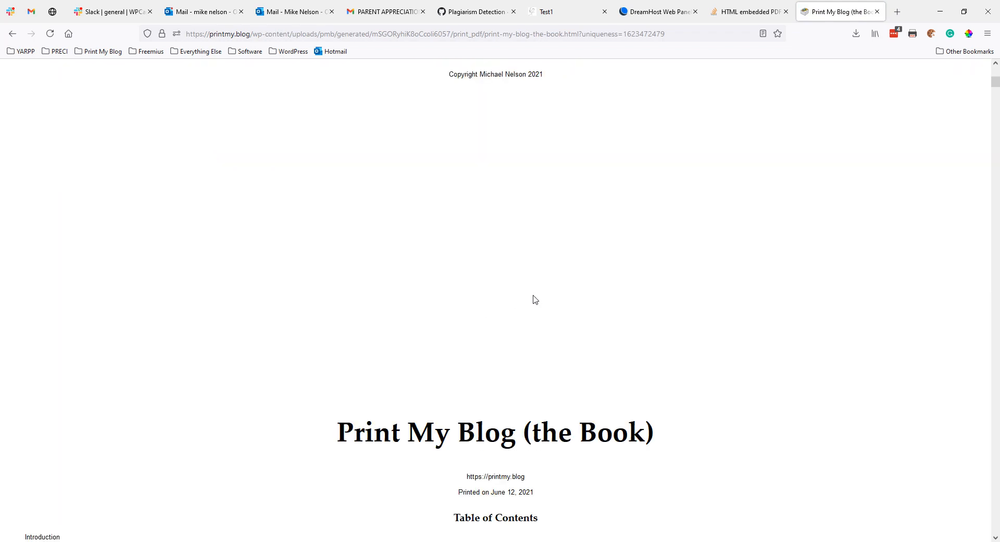
scroll(534, 301, "down", 6)
scroll(534, 301, "down", 6)
scroll(534, 300, "up", 6)
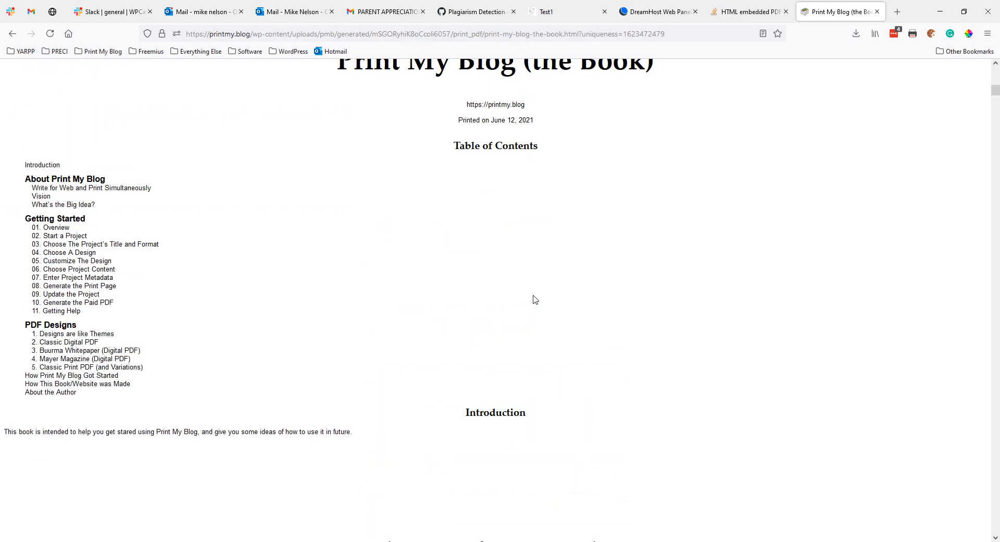
scroll(534, 301, "up", 5)
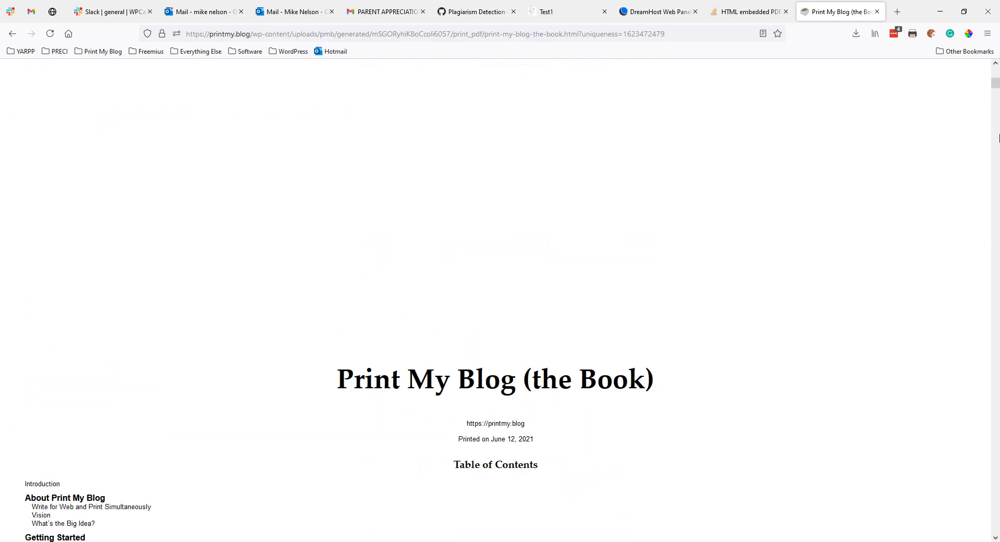
Step: Request the test PDF of the book for download, leaving 39 credits
mouse_move(994, 82)
left_mouse_down()
mouse_move(994, 195)
mouse_move(995, 73)
left_mouse_up()
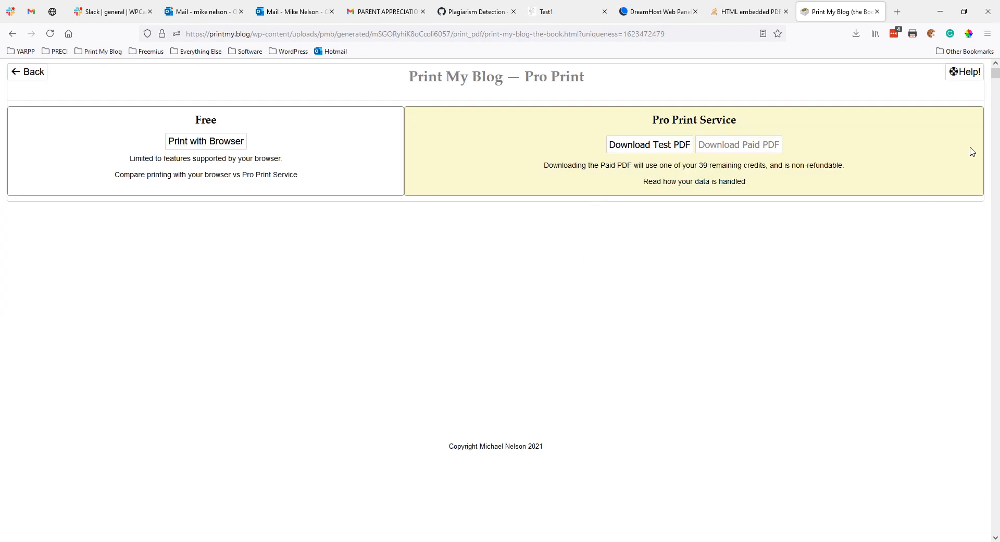
left_click_drag(997, 83, 988, 46)
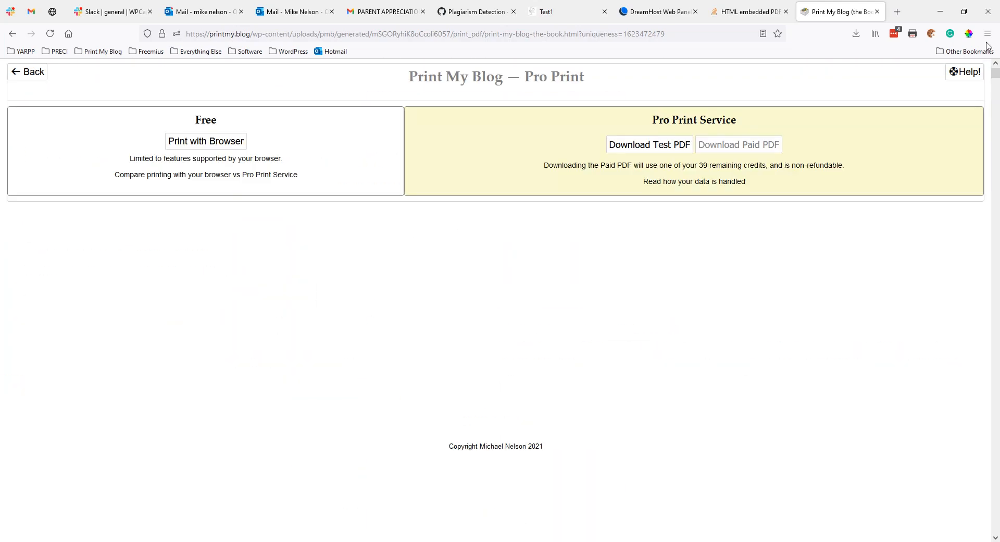
left_click(642, 150)
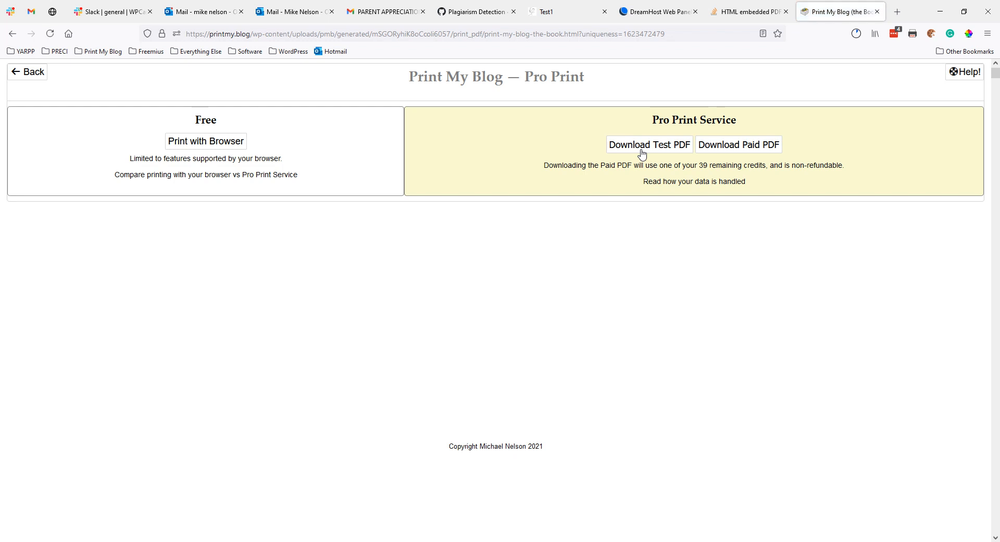
Step: Open the downloaded test PDF in Two page view with the cover shown separately, maximized
left_click(856, 34)
left_click(709, 62)
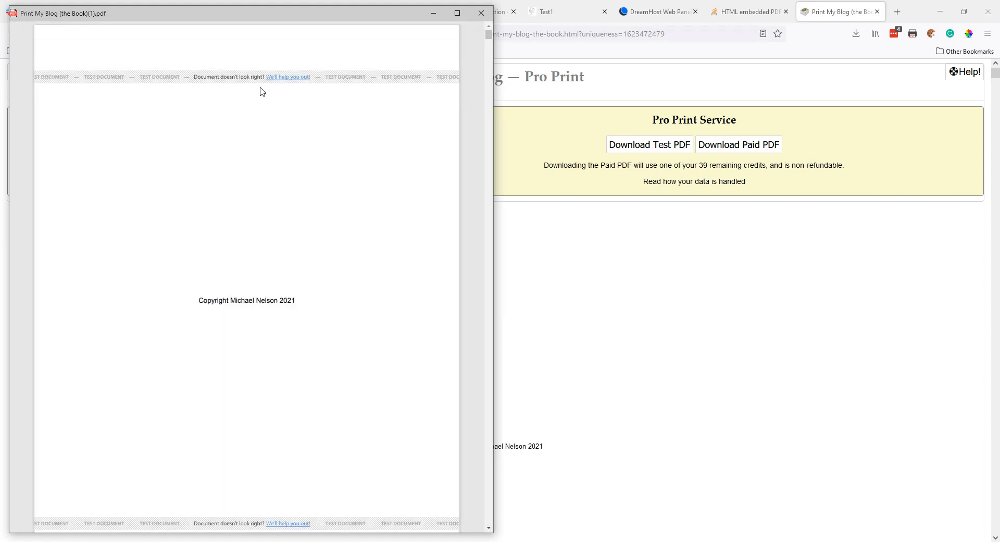
mouse_move(246, 5)
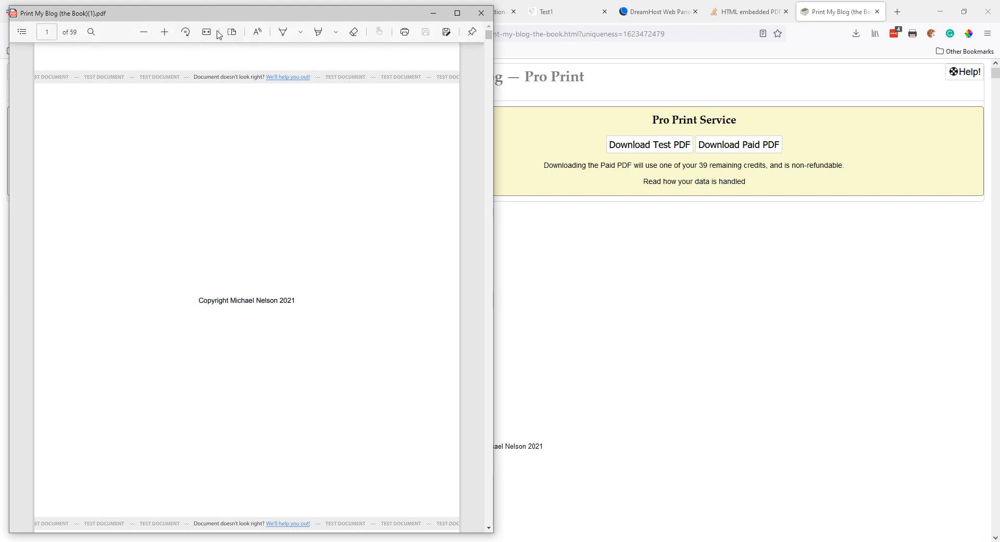
left_click(234, 36)
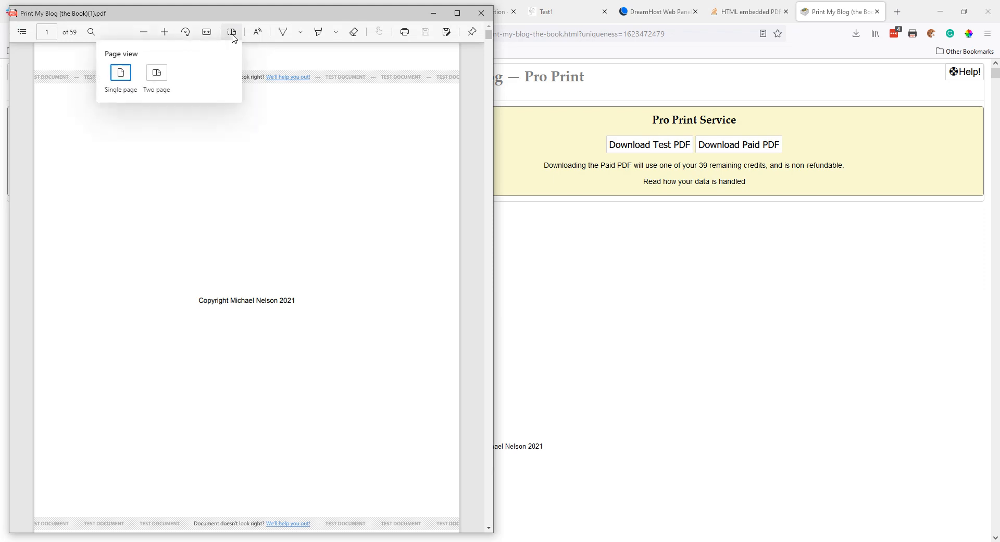
left_click(157, 73)
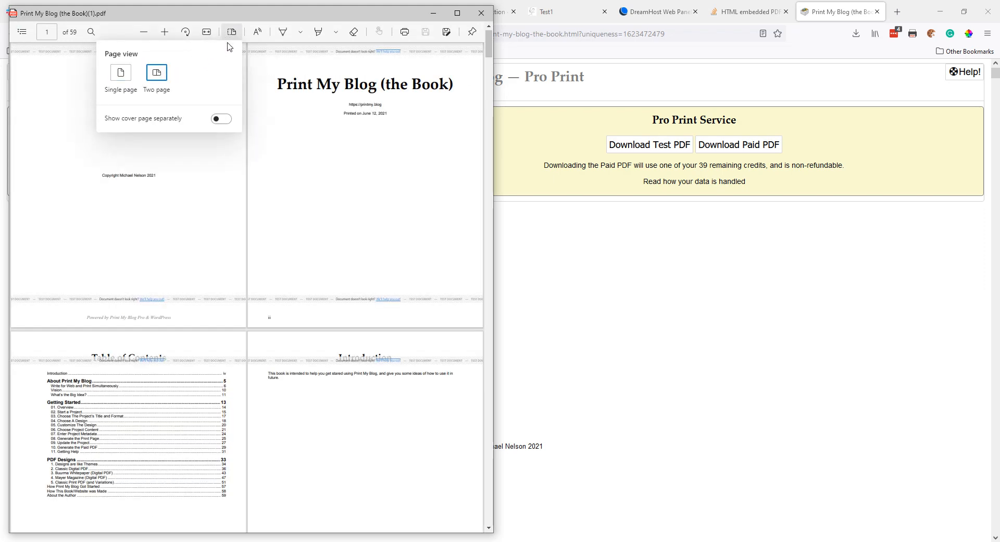
left_click(224, 119)
left_click(193, 170)
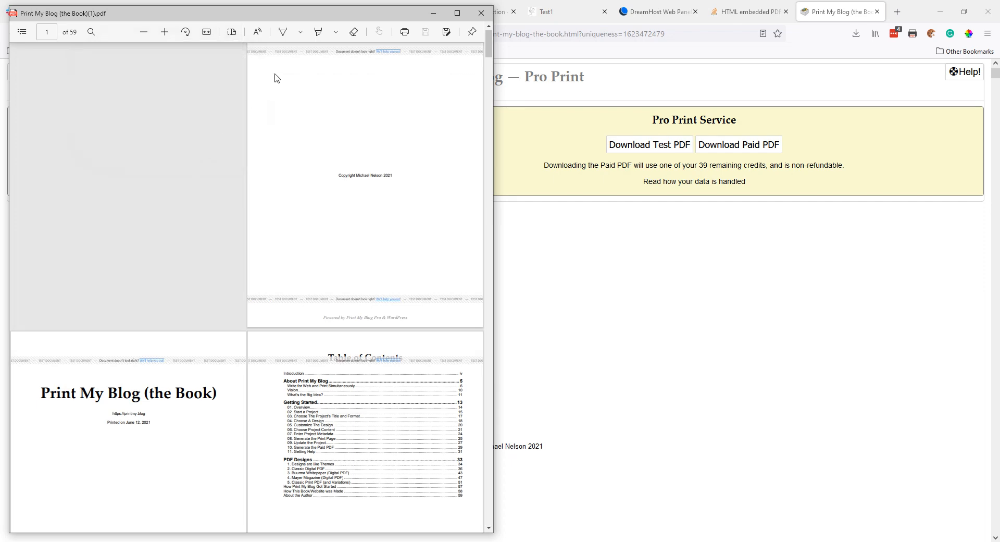
double_click(303, 14)
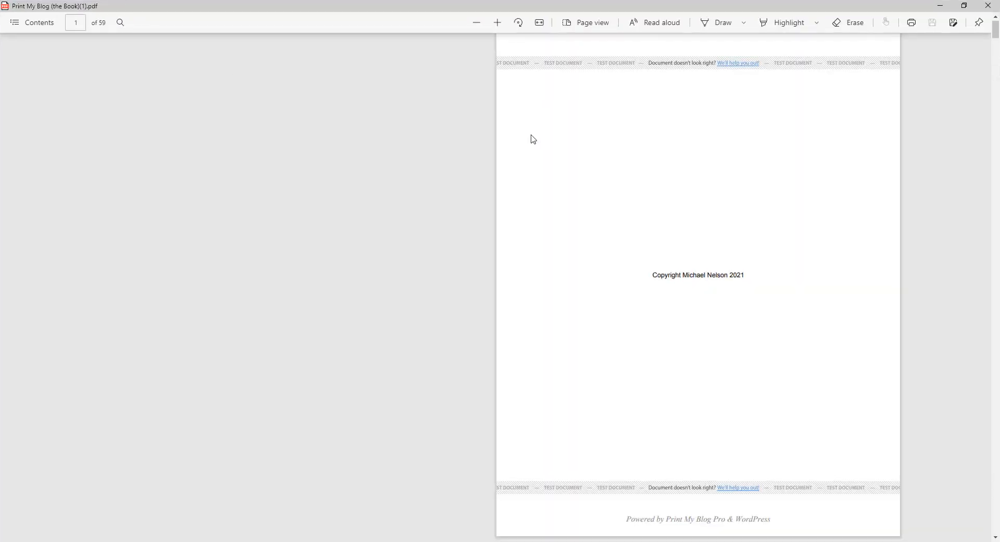
Step: Zoom out twice so the title page and Table of Contents spread fit, testing selection of the copyright line
left_click(475, 24)
left_click(474, 27)
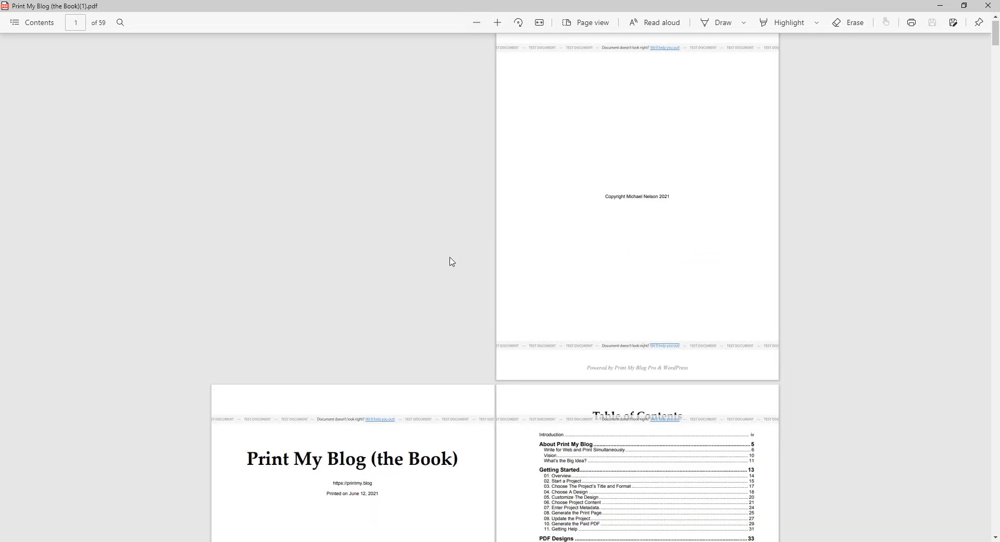
scroll(596, 151, "up", 1)
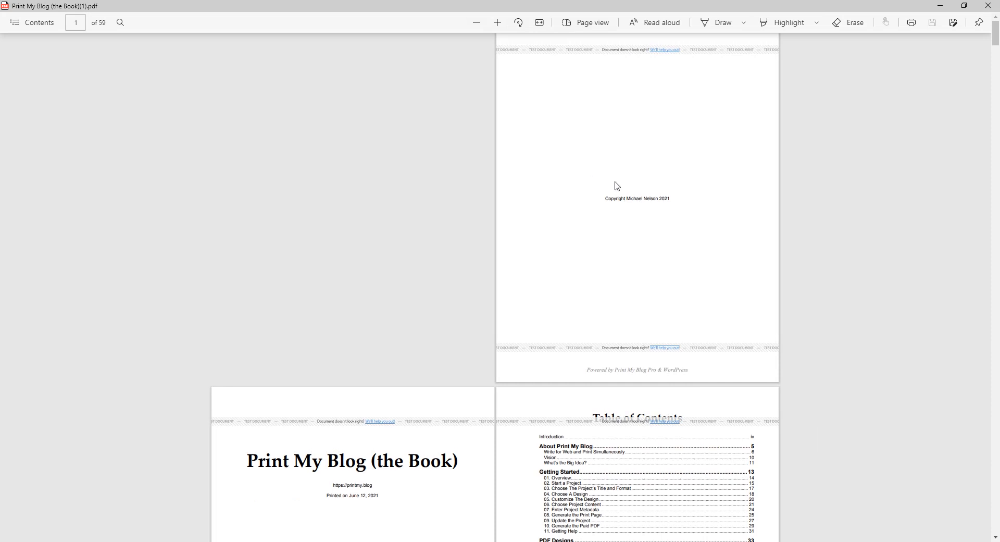
left_click_drag(606, 200, 667, 201)
left_click(672, 201)
left_click_drag(604, 200, 721, 207)
left_click(705, 214)
scroll(704, 209, "down", 5)
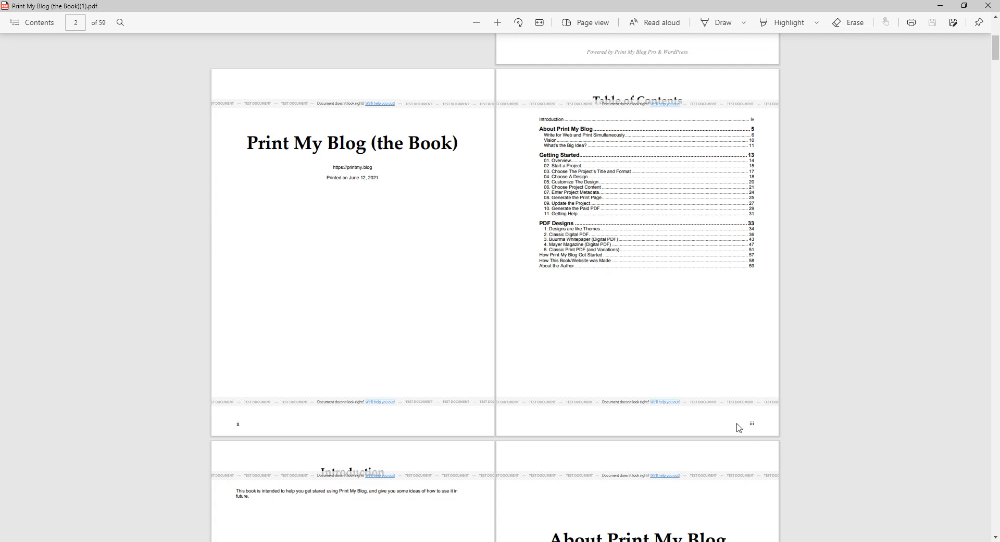
Step: Move past the About Print My Blog and Write for Web pages, selecting their headings
scroll(740, 426, "down", 5)
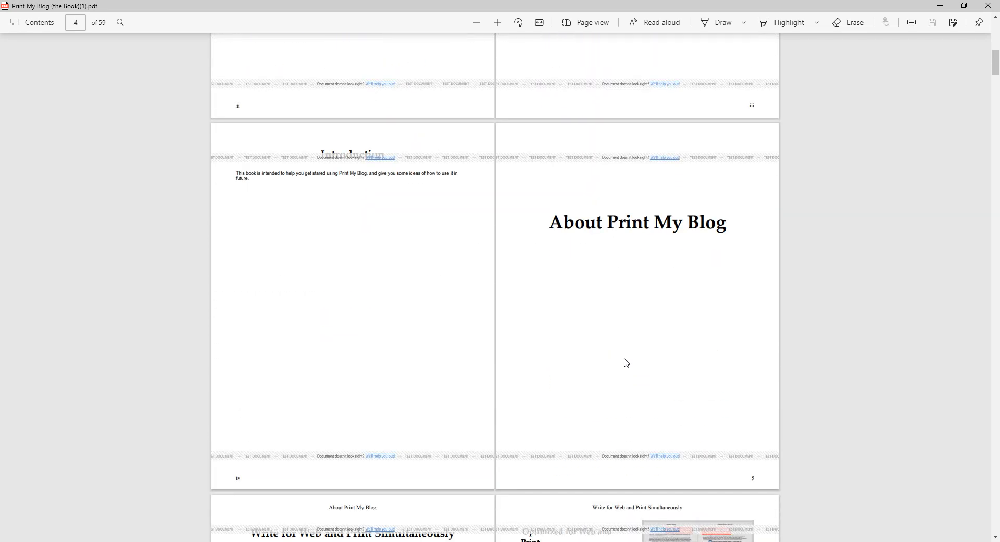
scroll(295, 293, "down", 1)
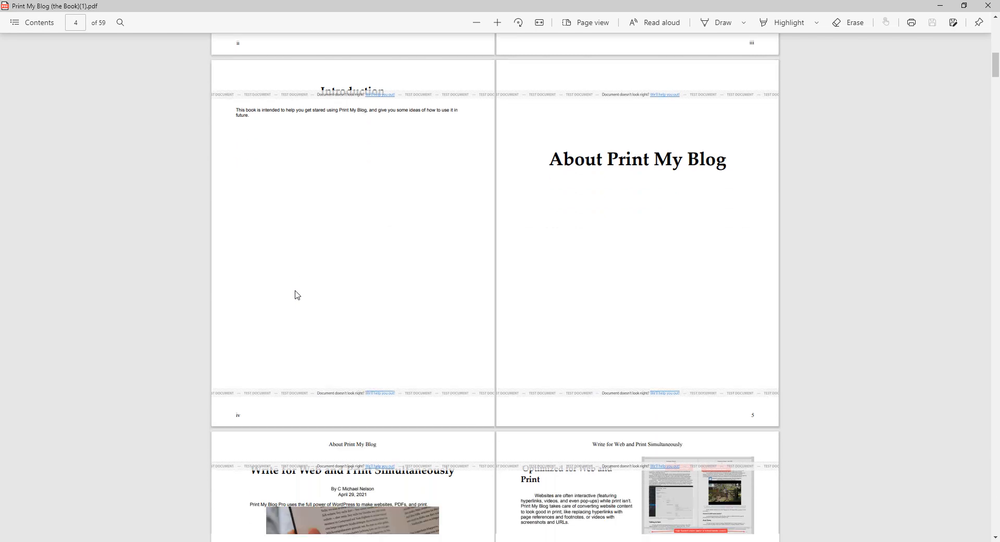
left_click_drag(551, 144, 747, 151)
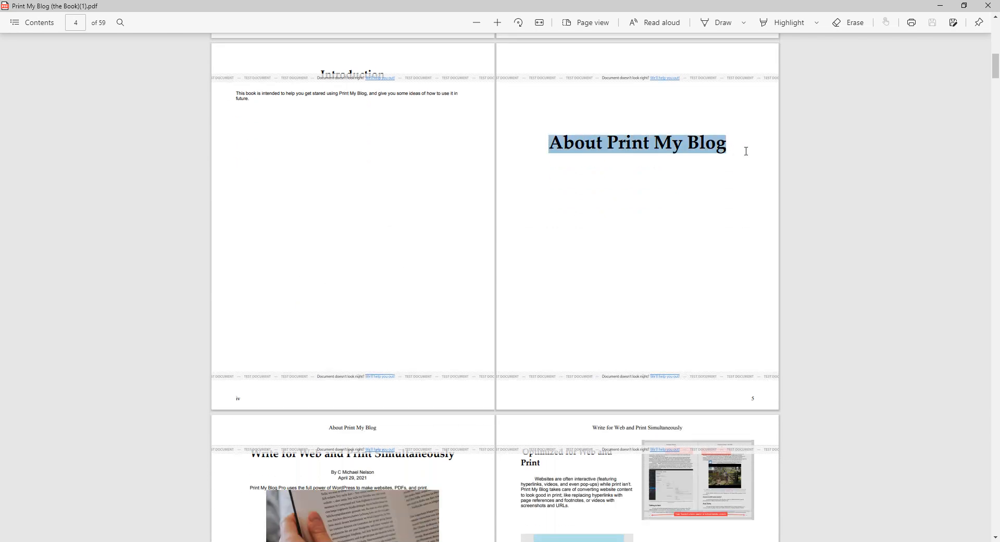
left_click(709, 149)
scroll(296, 309, "down", 4)
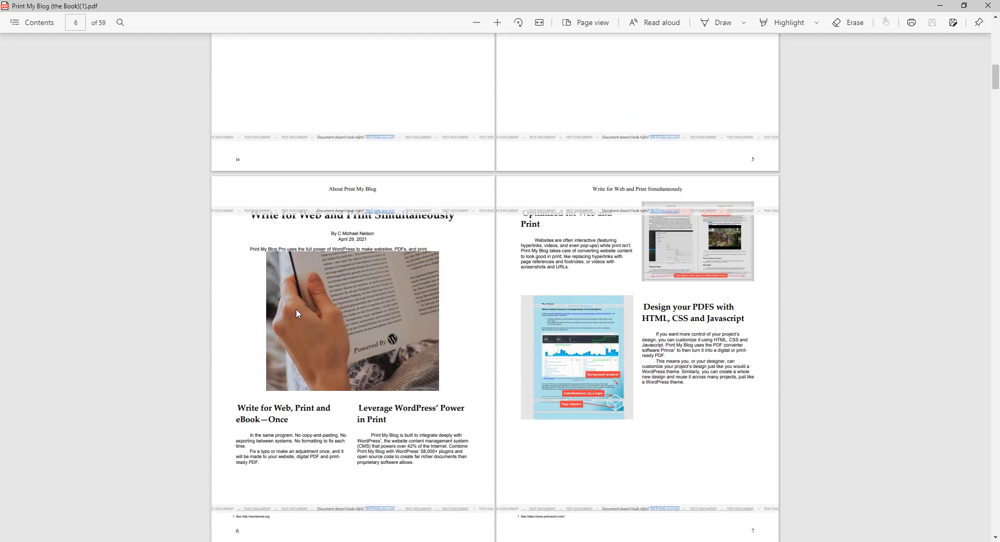
scroll(300, 306, "down", 2)
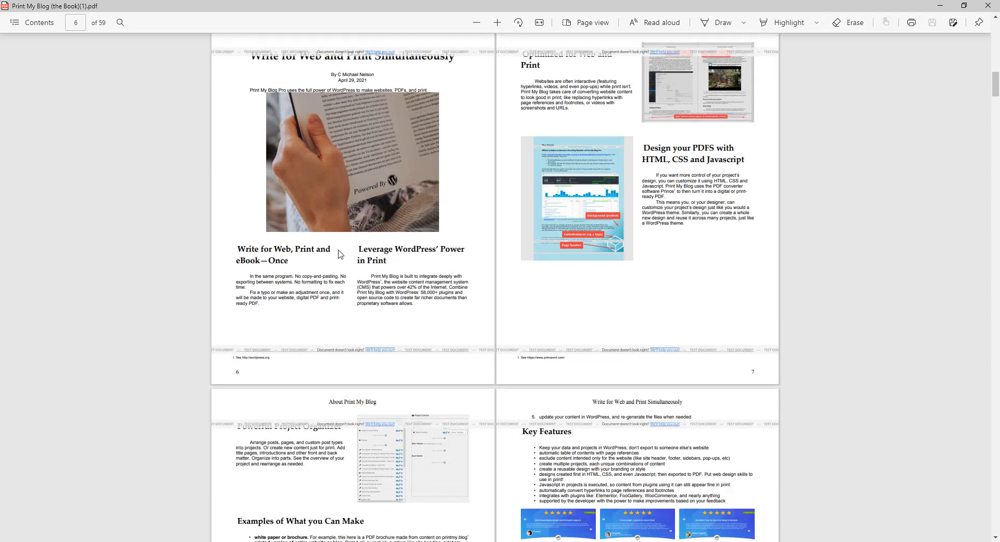
scroll(297, 280, "up", 1)
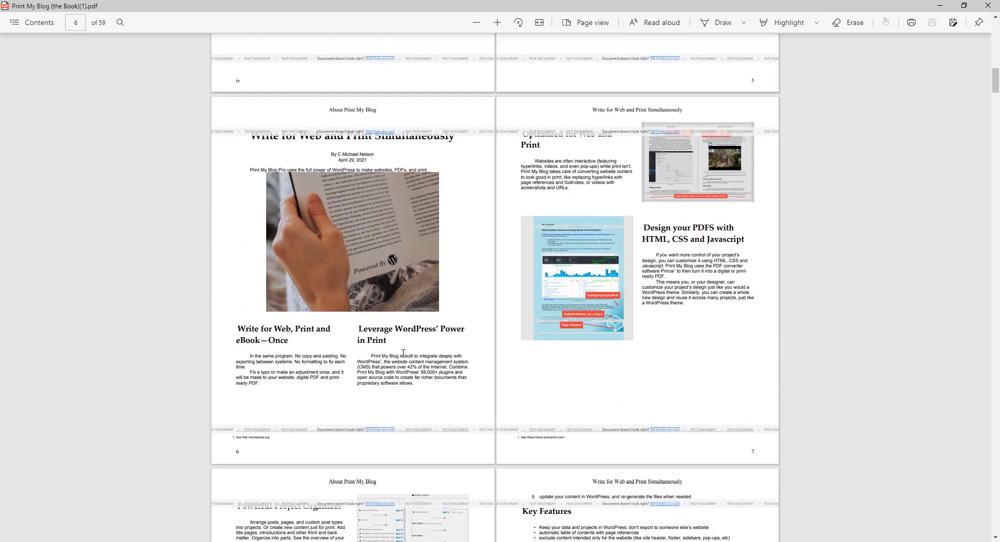
left_click_drag(288, 327, 413, 396)
left_click(418, 384)
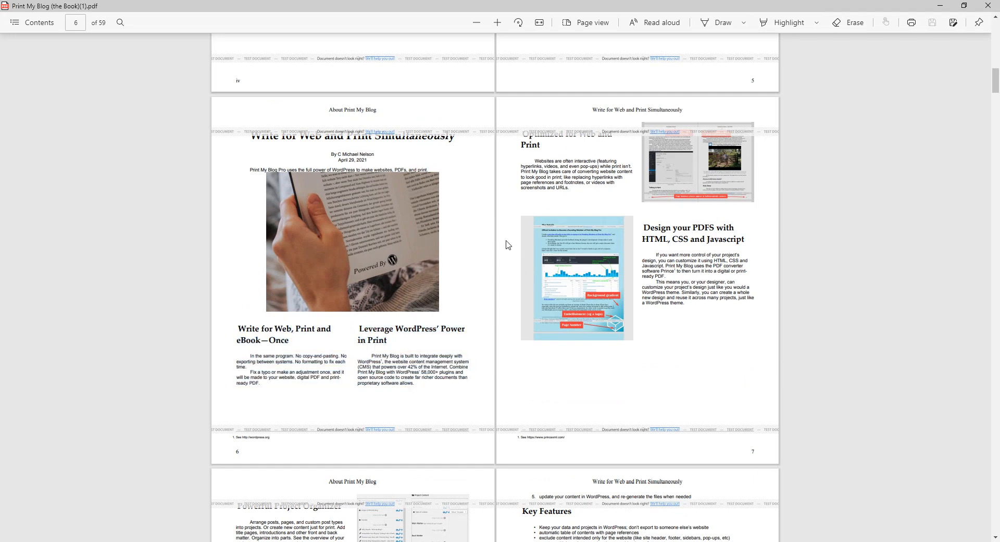
Step: Continue to Getting Started, reaching pages 14–15 with '01. Overview' and '02. Start a Project'
scroll(488, 256, "down", 5)
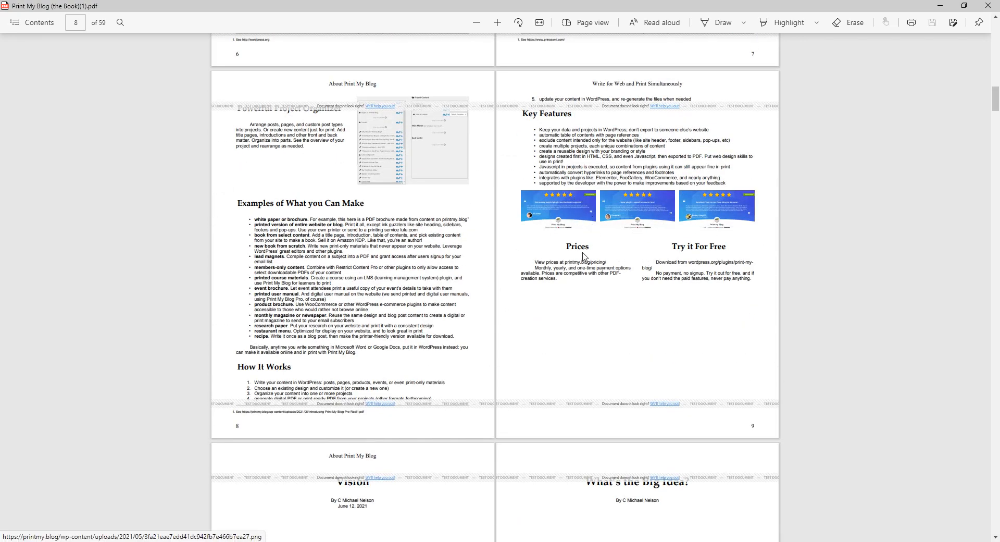
scroll(583, 251, "down", 1)
scroll(583, 251, "down", 3)
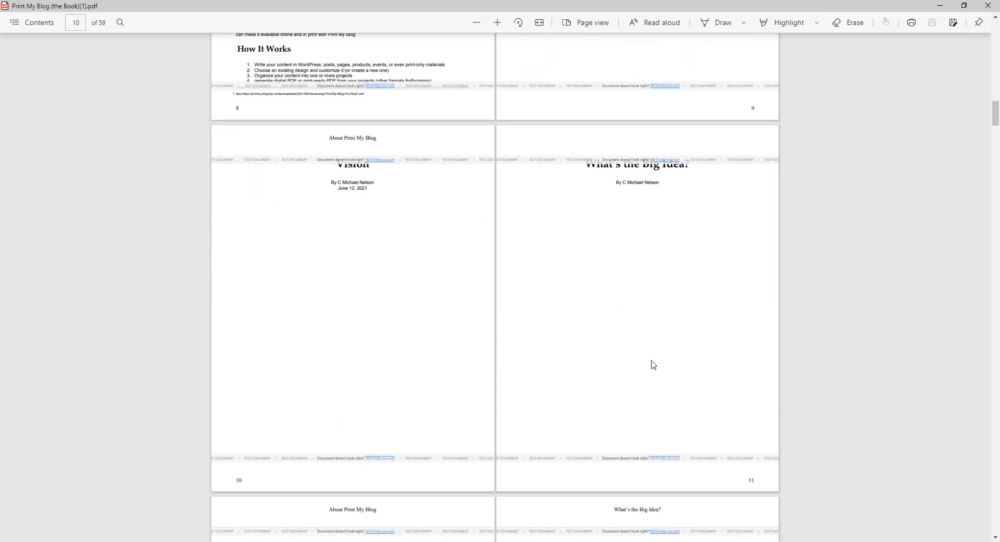
scroll(636, 361, "down", 6)
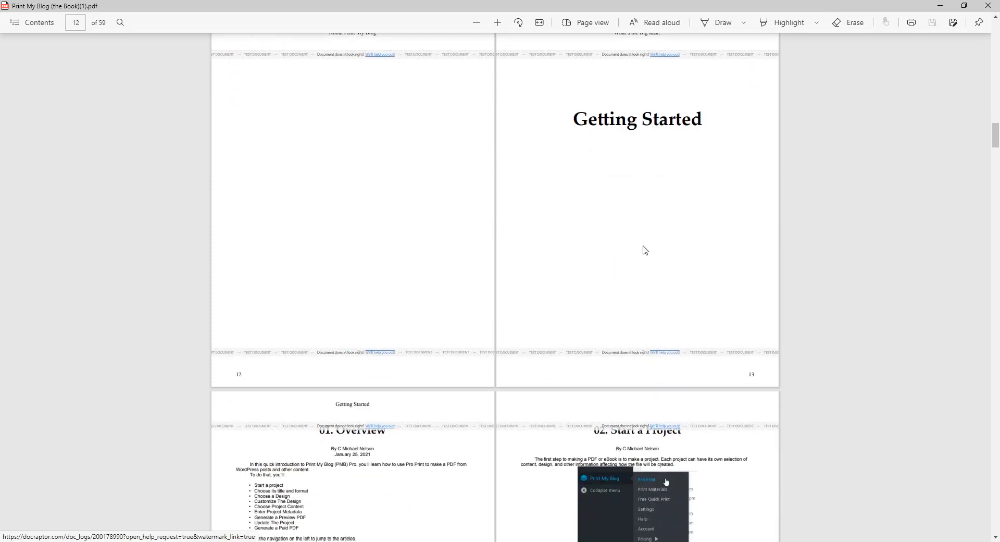
mouse_move(573, 119)
left_mouse_down()
mouse_move(704, 114)
mouse_move(579, 118)
left_mouse_up()
left_click(578, 119)
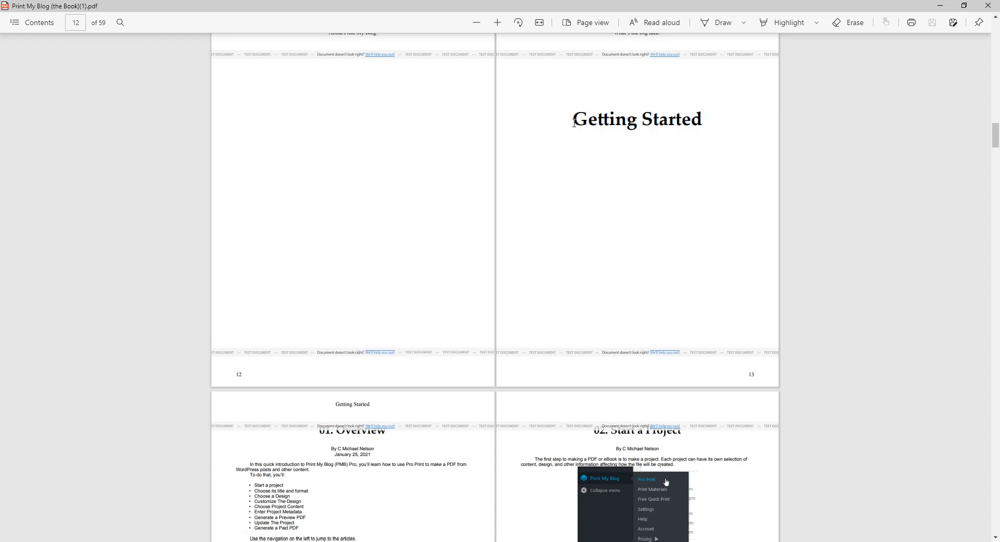
left_click_drag(574, 120, 697, 127)
left_click(697, 128)
scroll(717, 169, "up", 2)
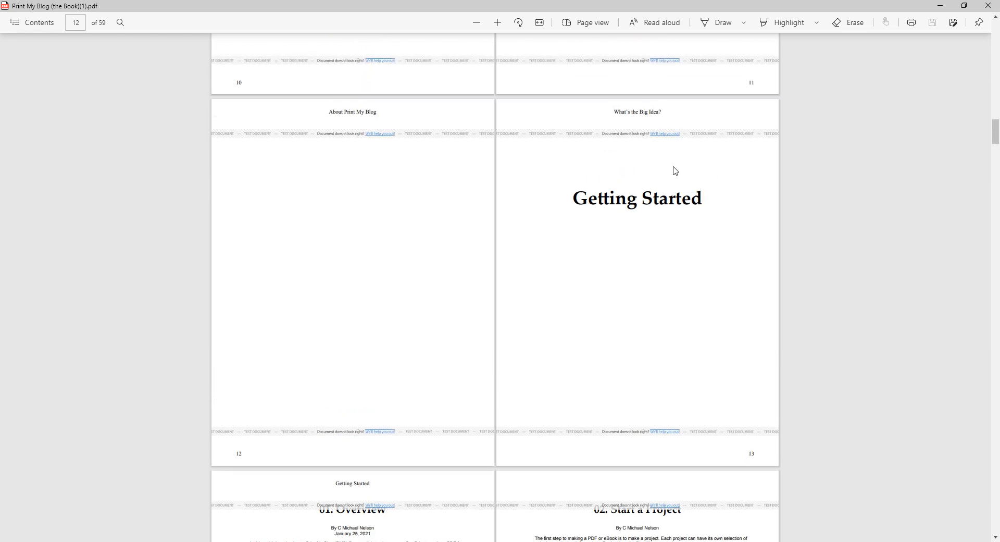
scroll(674, 170, "down", 5)
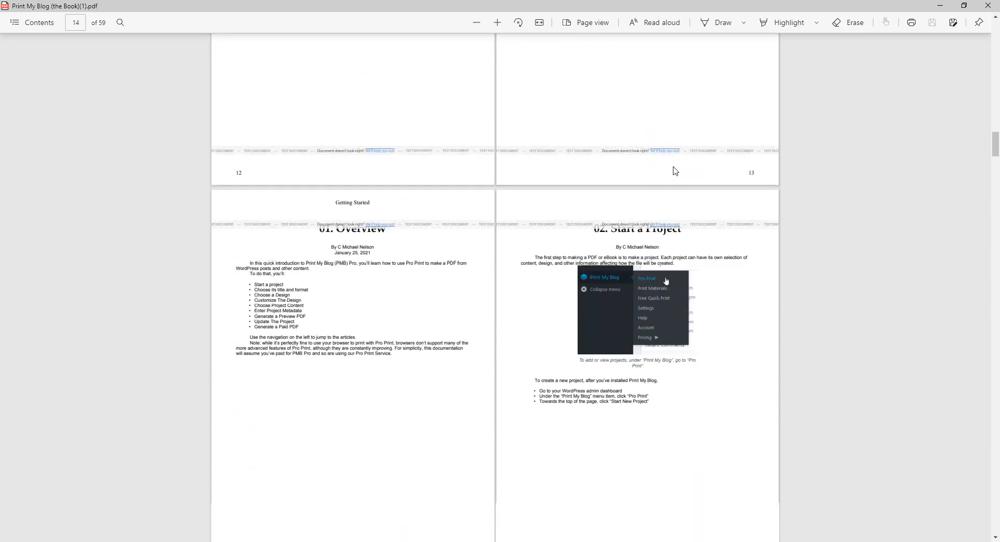
scroll(524, 207, "down", 2)
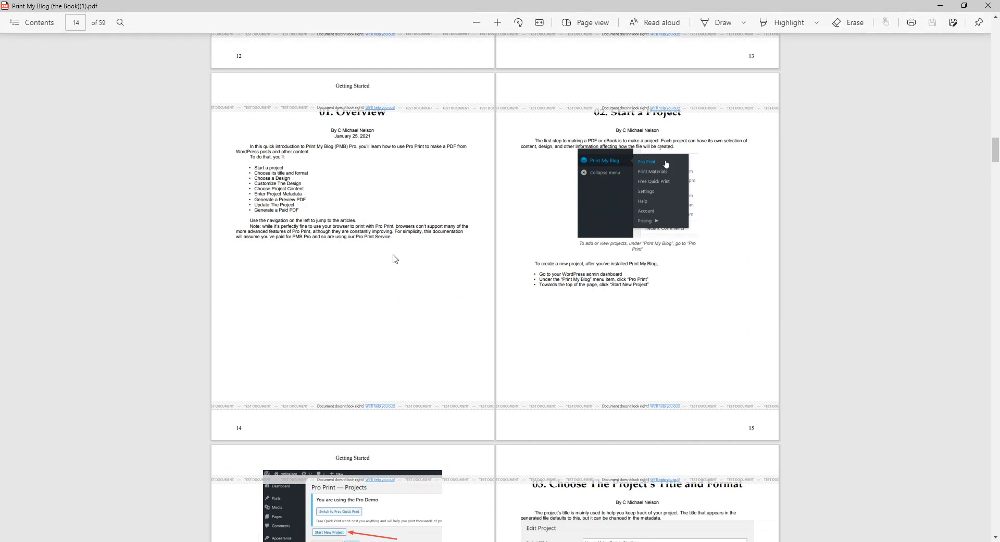
Step: Jump to the final spread, pages 58–59: 'How This Book/Website was Made' and 'About the Author'
scroll(629, 157, "down", 1)
scroll(628, 156, "down", 10)
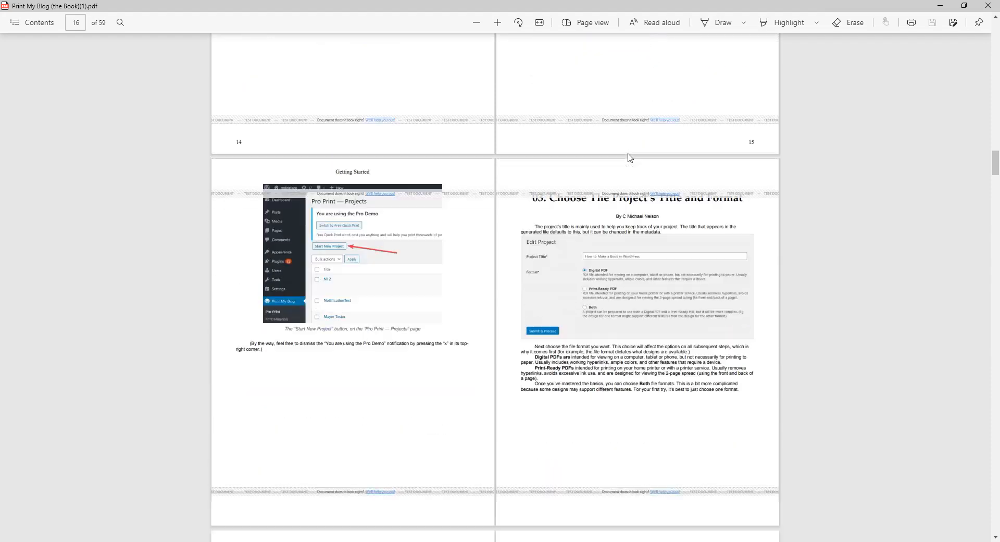
scroll(628, 156, "up", 2)
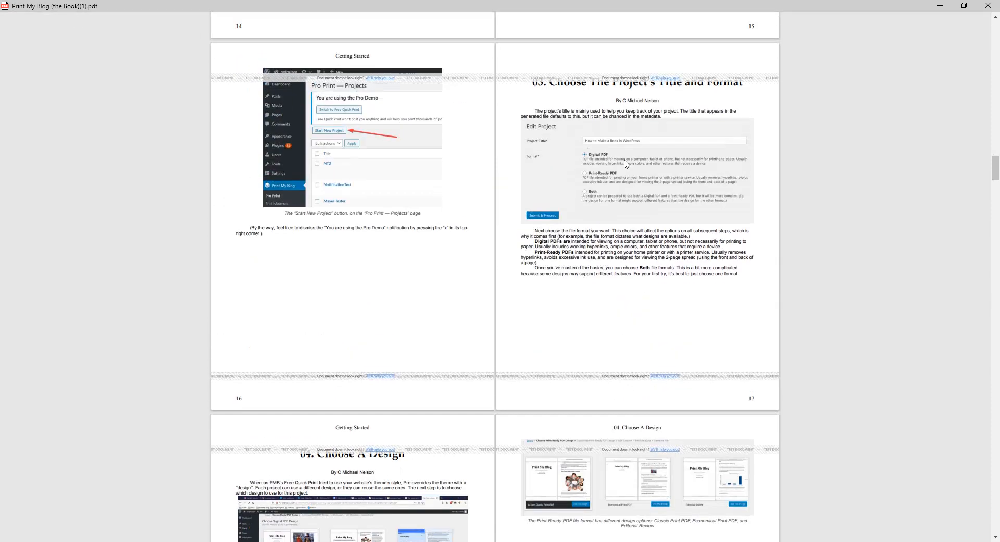
scroll(623, 172, "up", 2)
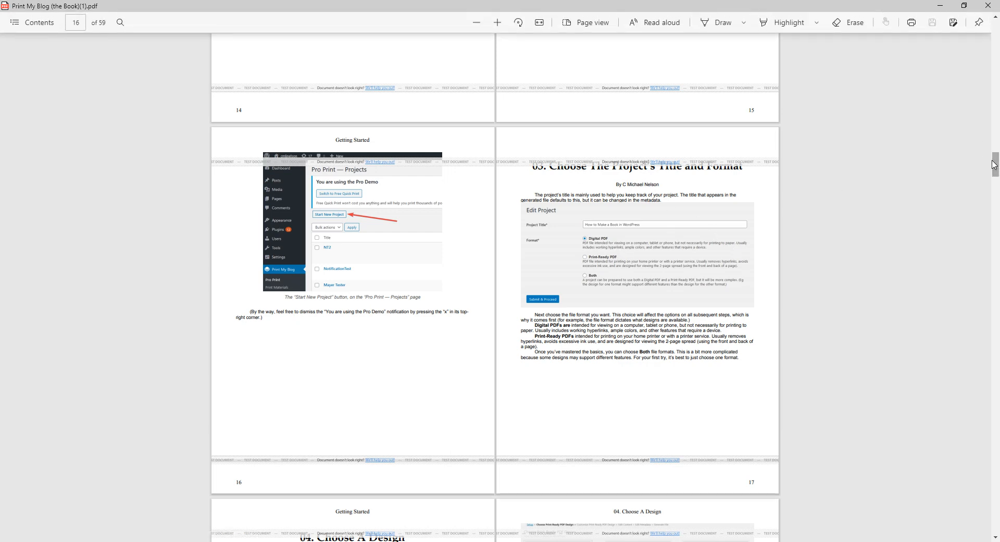
left_click_drag(995, 165, 996, 509)
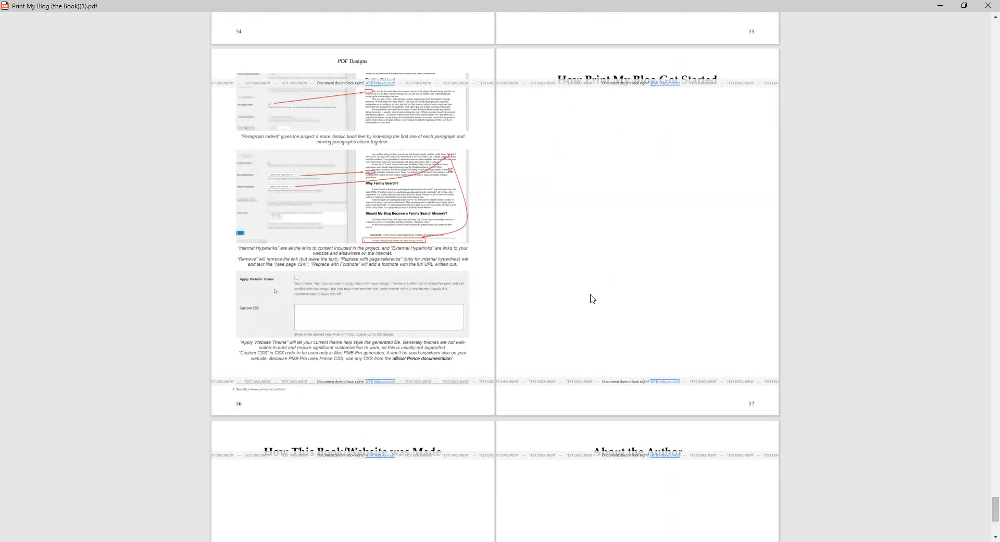
scroll(598, 283, "down", 2)
scroll(599, 284, "down", 2)
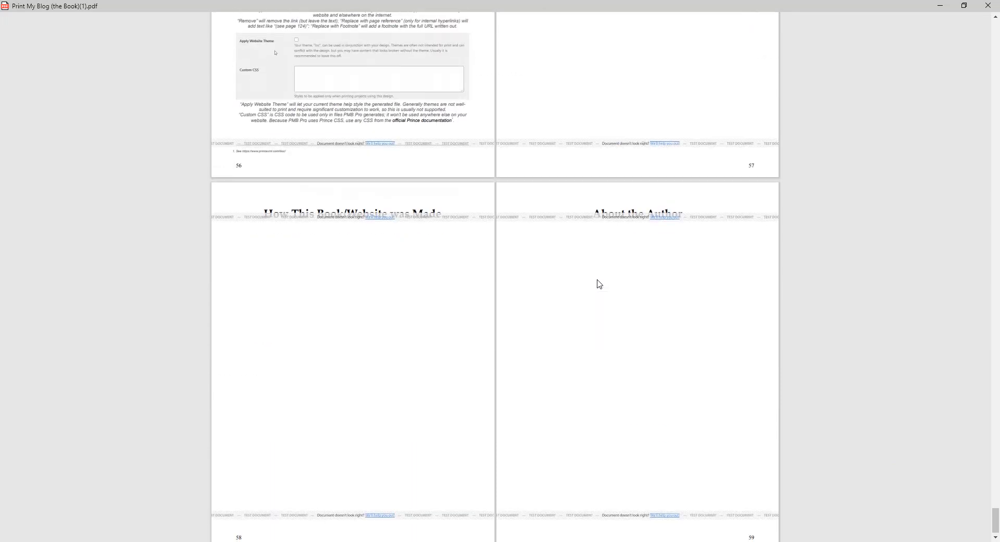